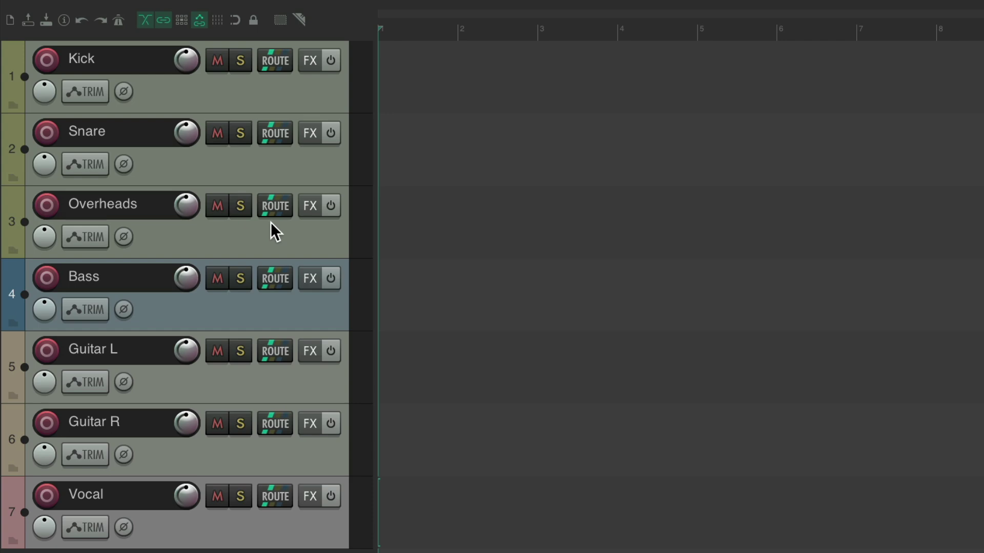
- Insert a visual spacer above the Kick track
{"action": "left_click", "coordinate": [300, 98]}
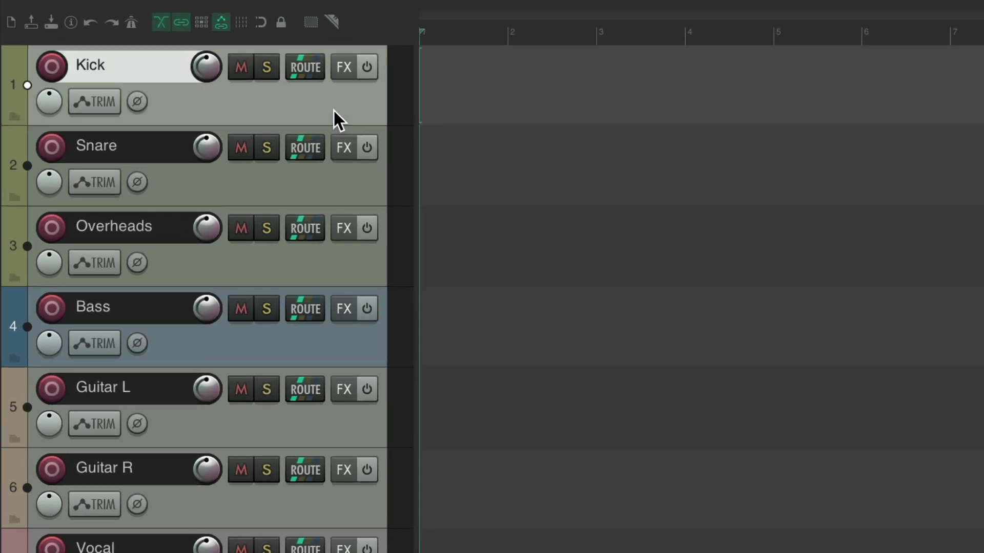
{"action": "right_click", "coordinate": [333, 110]}
{"action": "mouse_move", "coordinate": [338, 117]}
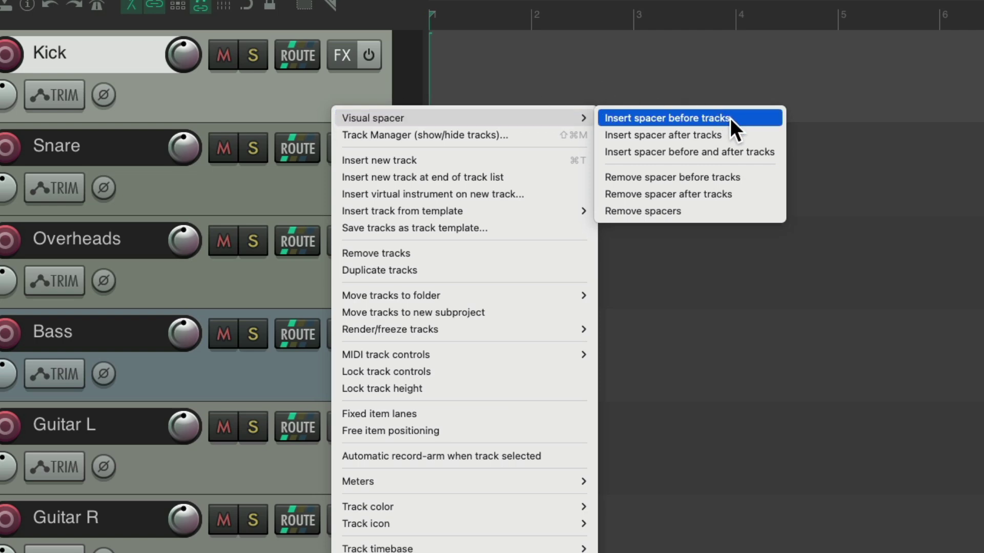
{"action": "left_click", "coordinate": [743, 118]}
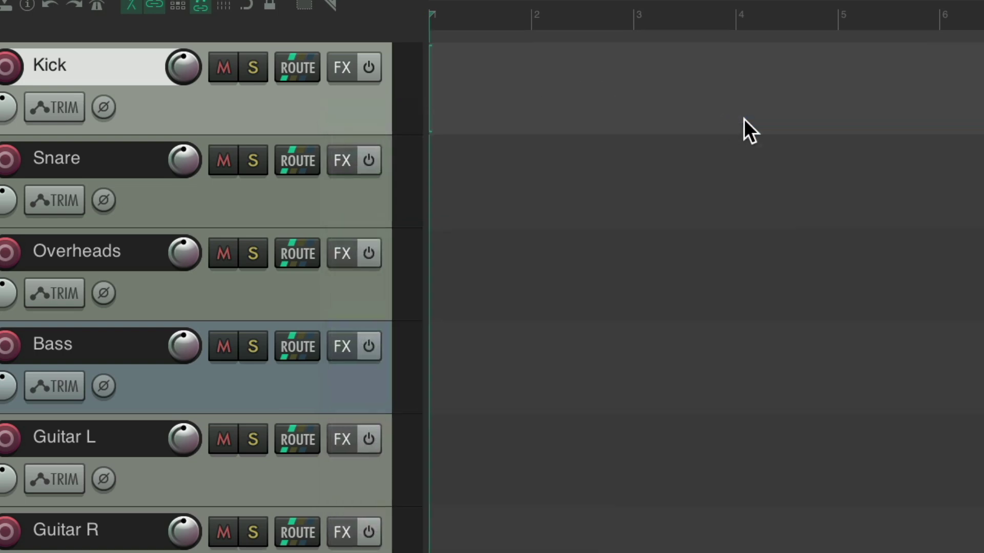
- Insert a visual spacer after the Overheads track, separating it from Bass
{"action": "left_click", "coordinate": [342, 282]}
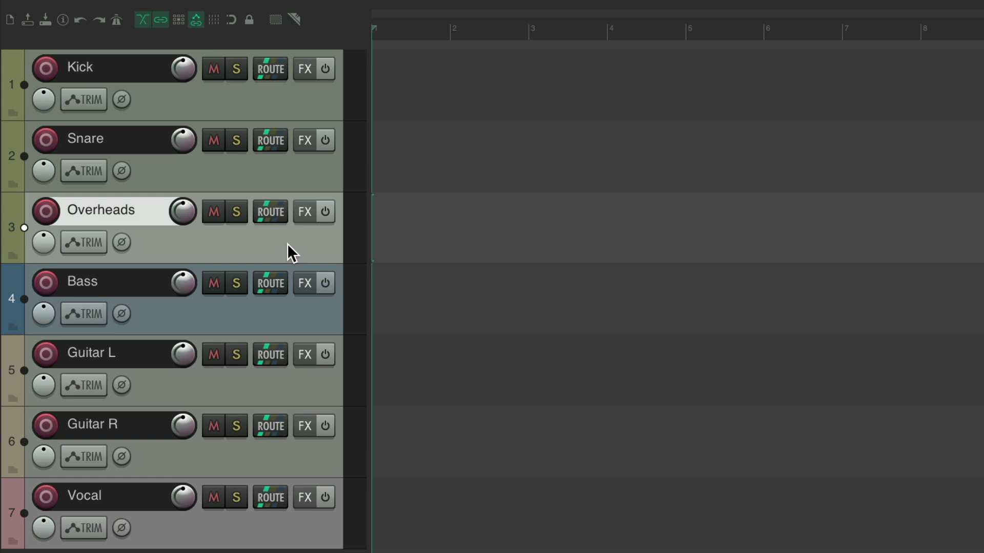
{"action": "right_click", "coordinate": [286, 244]}
{"action": "mouse_move", "coordinate": [303, 226]}
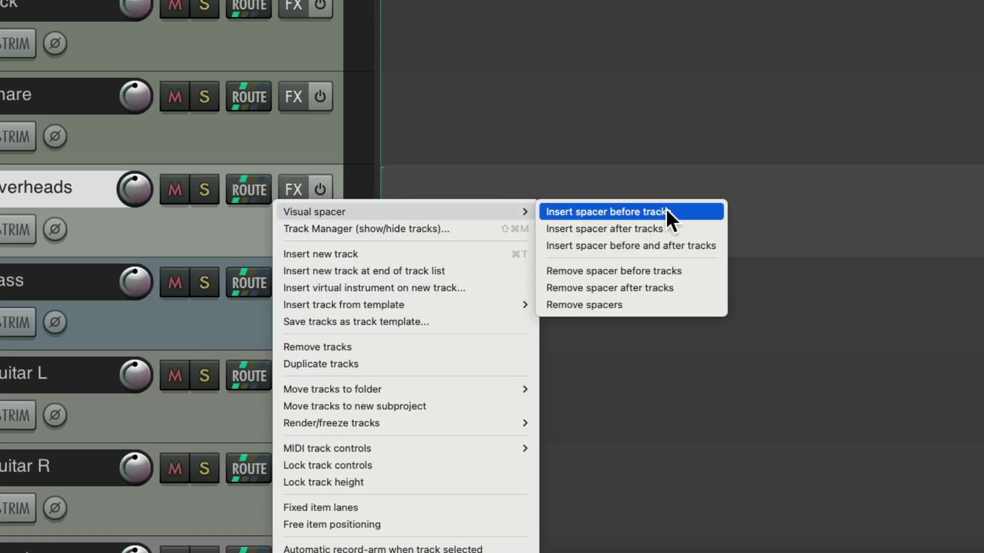
{"action": "left_click", "coordinate": [683, 228]}
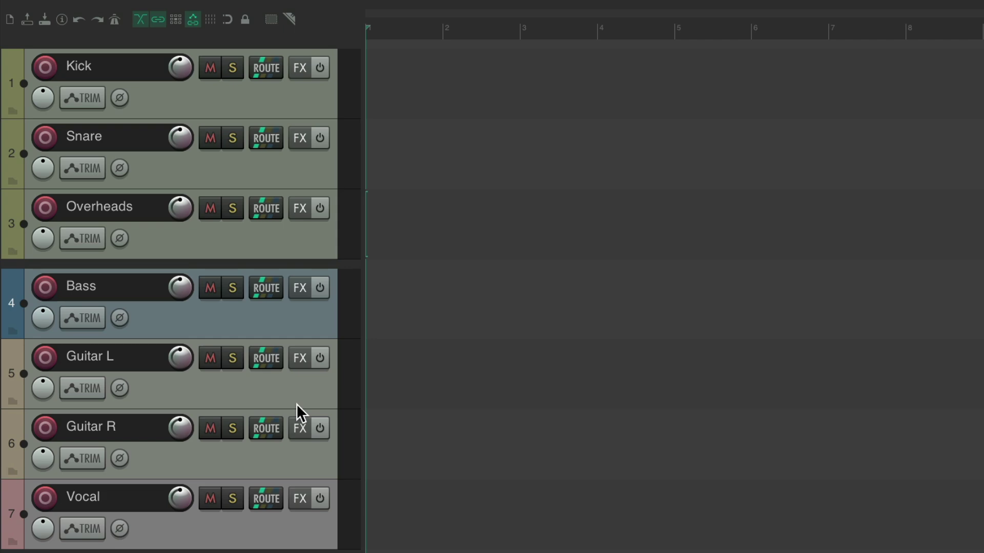
- Insert visual spacers before and after the Bass track
{"action": "left_click", "coordinate": [282, 321]}
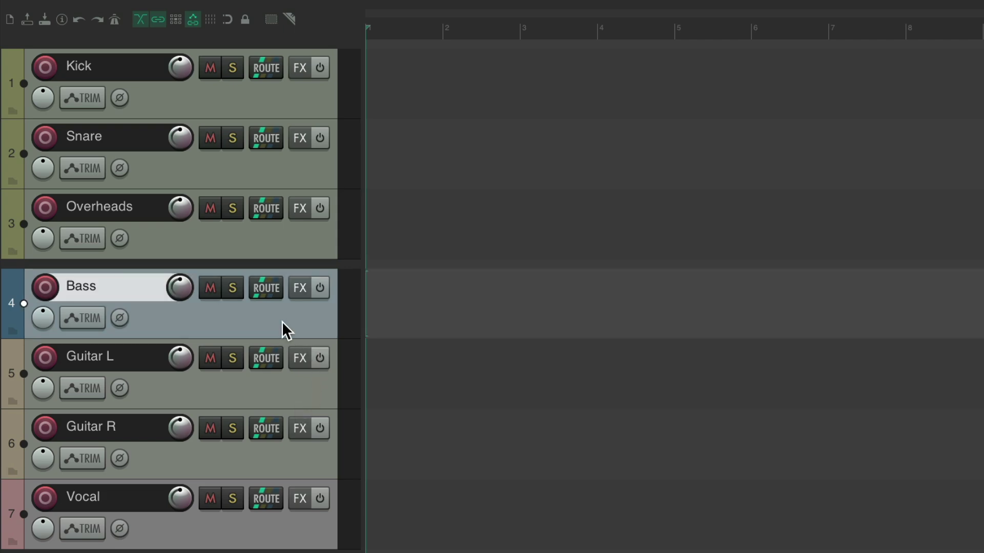
{"action": "right_click", "coordinate": [282, 321]}
{"action": "mouse_move", "coordinate": [299, 226]}
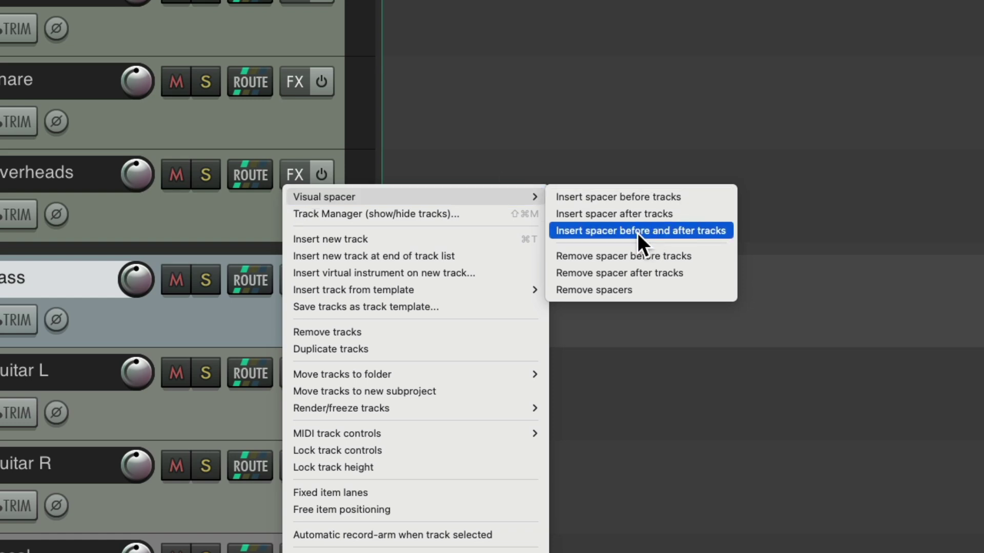
{"action": "left_click", "coordinate": [677, 232]}
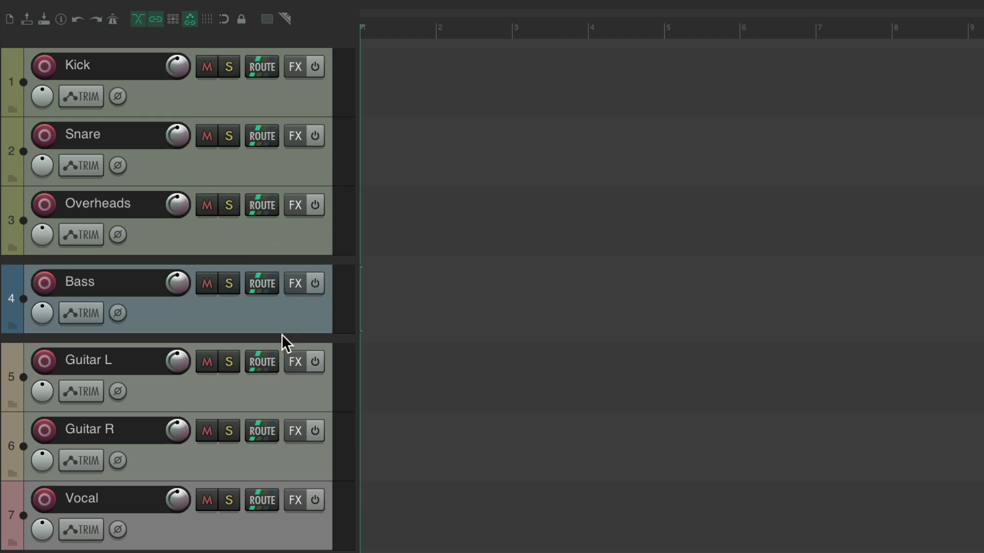
- Select Guitar L and Guitar R and insert visual spacers before and after the pair
{"action": "left_click", "coordinate": [284, 390]}
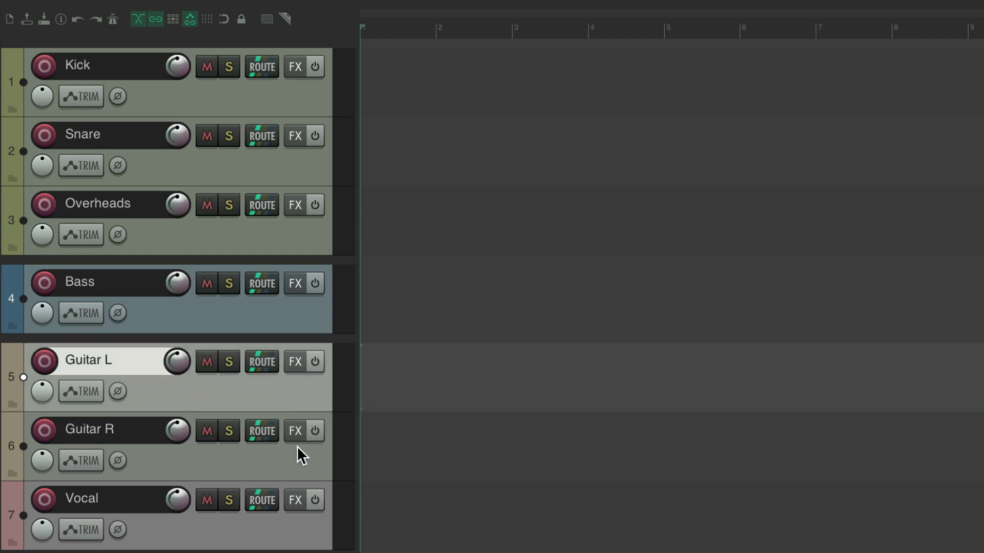
{"action": "left_click", "coordinate": [294, 450], "text": "ctrl"}
{"action": "right_click", "coordinate": [294, 395]}
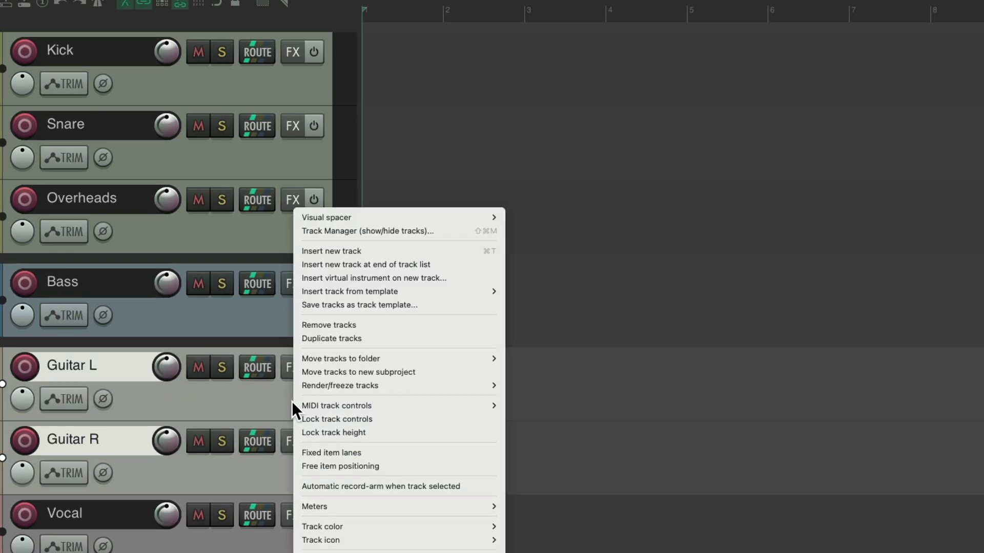
{"action": "mouse_move", "coordinate": [331, 222]}
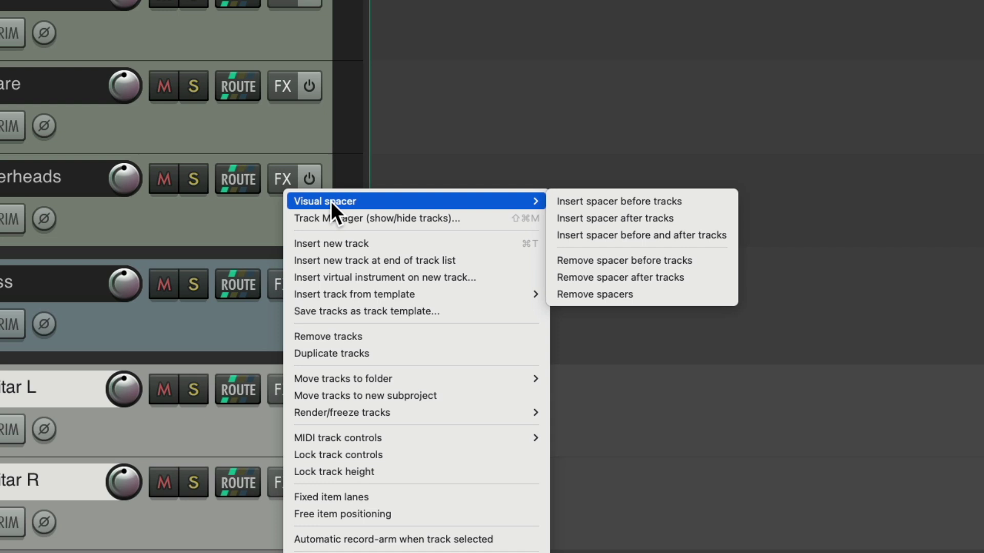
{"action": "left_click", "coordinate": [639, 239]}
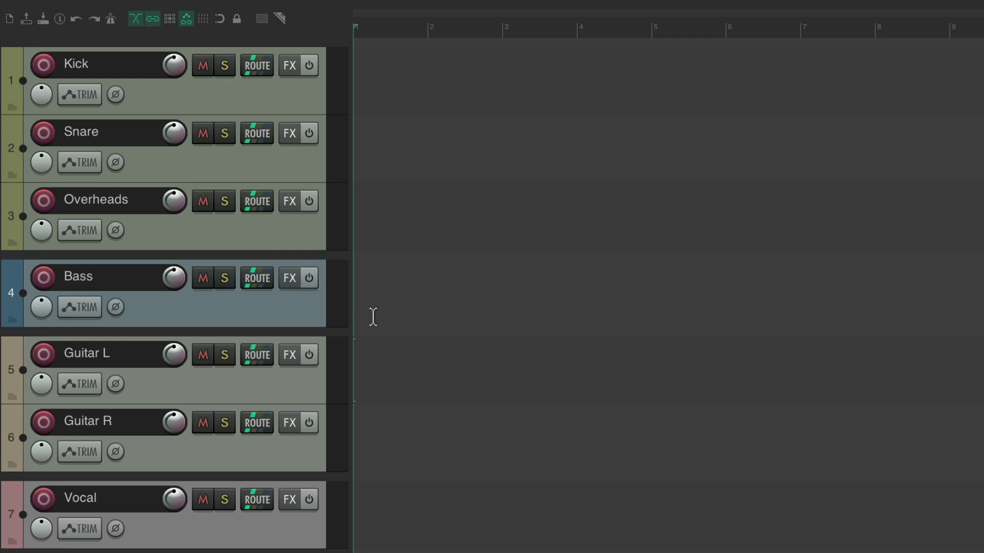
{"action": "key", "text": "super+m"}
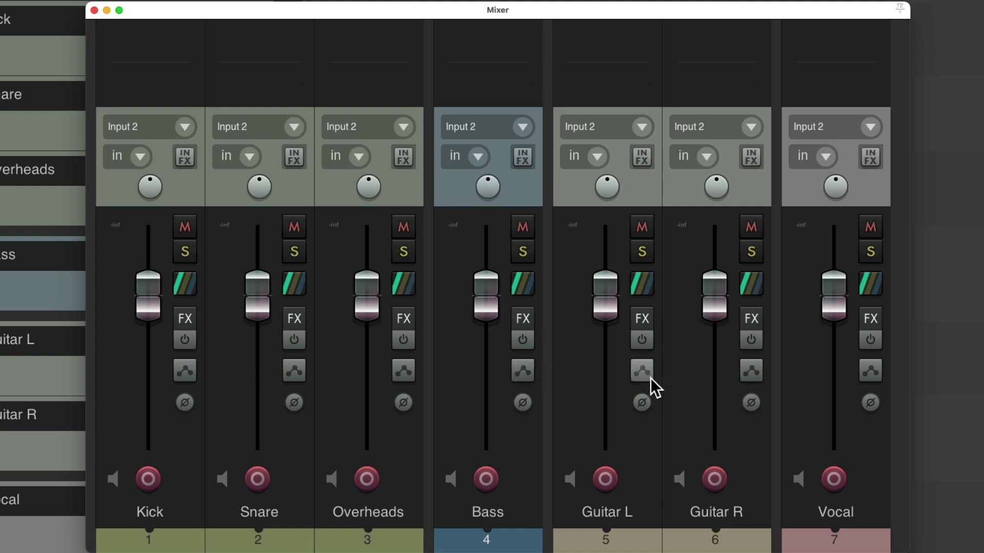
{"action": "key", "text": "super+m"}
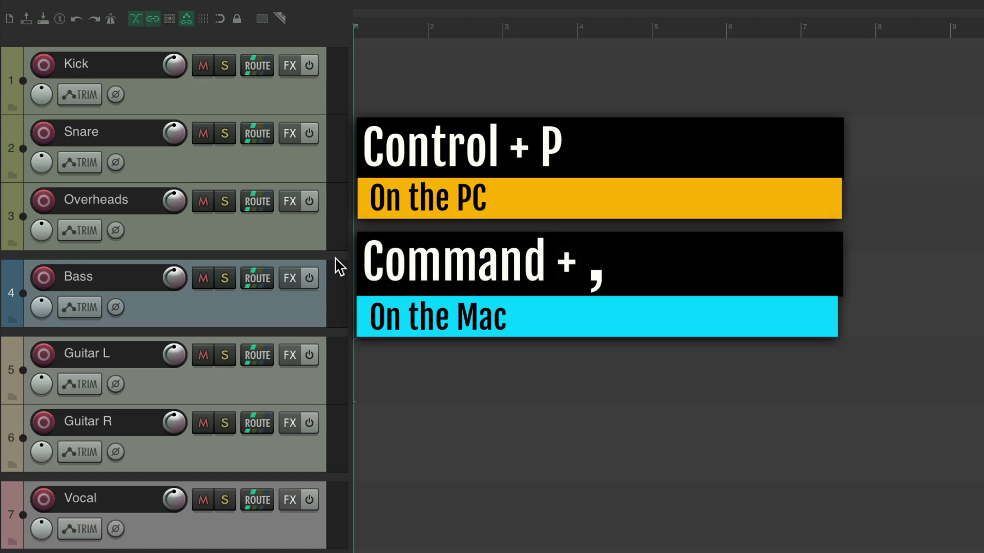
{"action": "key", "text": "super+comma"}
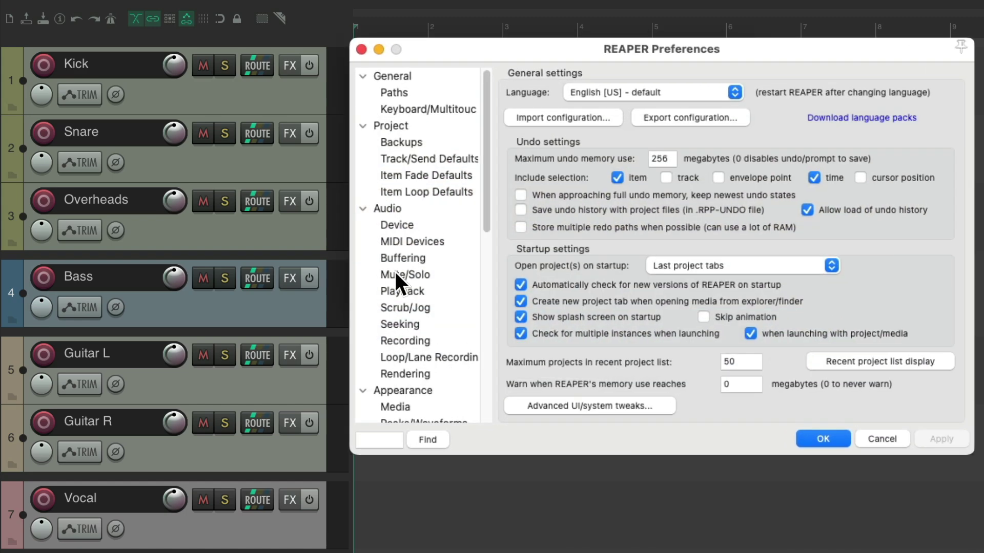
{"action": "scroll", "coordinate": [457, 283], "scroll_direction": "down", "scroll_amount": 5}
{"action": "left_click", "coordinate": [425, 261]}
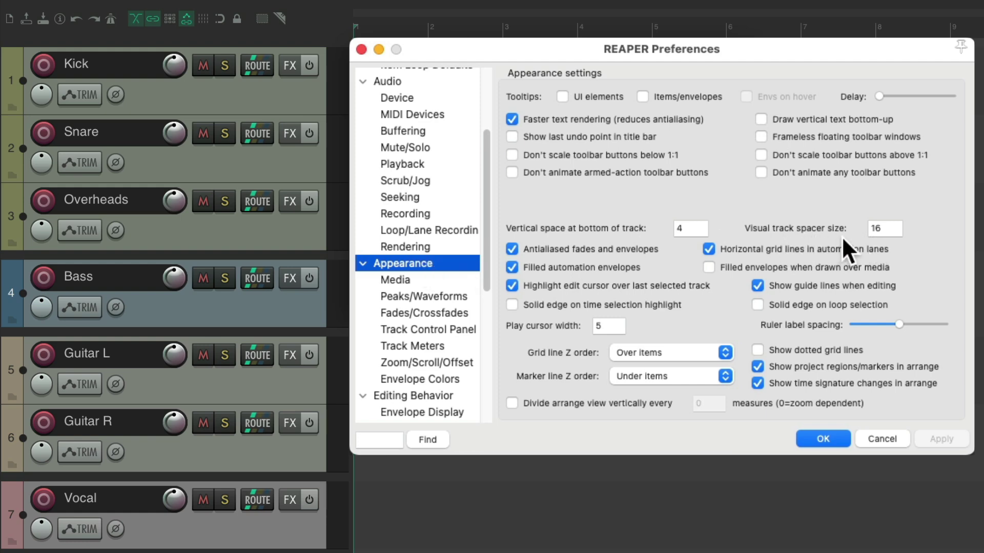
{"action": "double_click", "coordinate": [889, 227]}
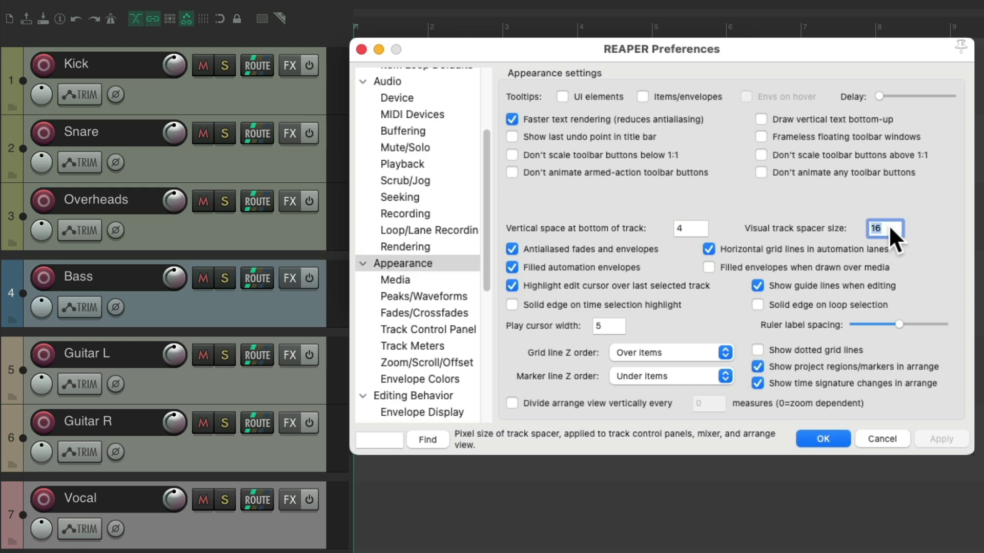
{"action": "type", "text": "8"}
{"action": "left_click", "coordinate": [942, 439]}
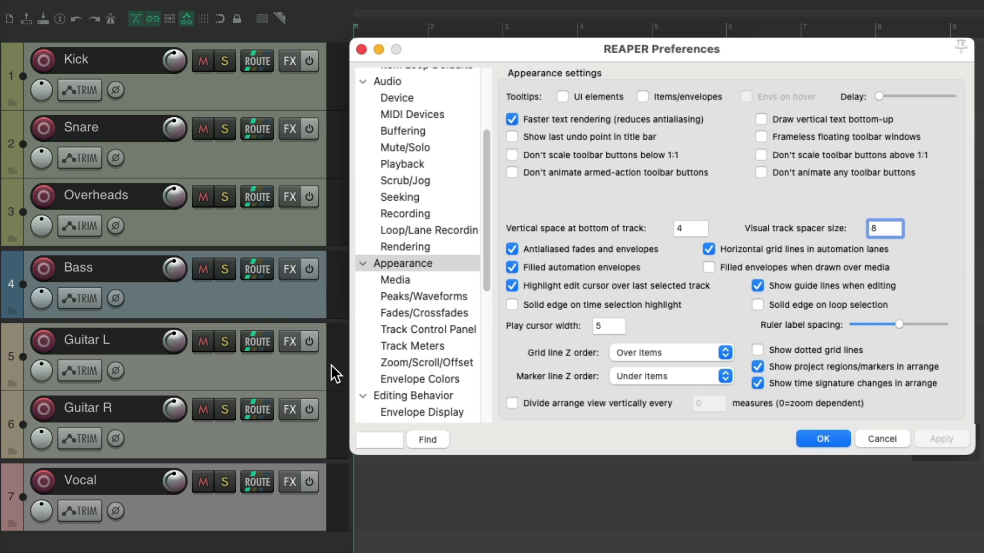
{"action": "double_click", "coordinate": [885, 226]}
{"action": "type", "text": "32"}
{"action": "left_click", "coordinate": [940, 440]}
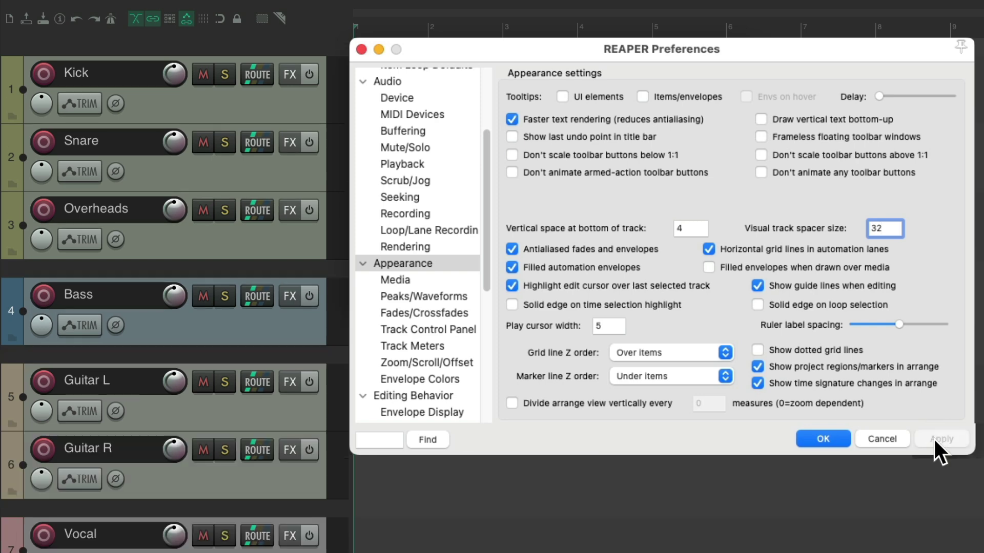
{"action": "double_click", "coordinate": [890, 226]}
{"action": "type", "text": "64"}
{"action": "left_click", "coordinate": [933, 440]}
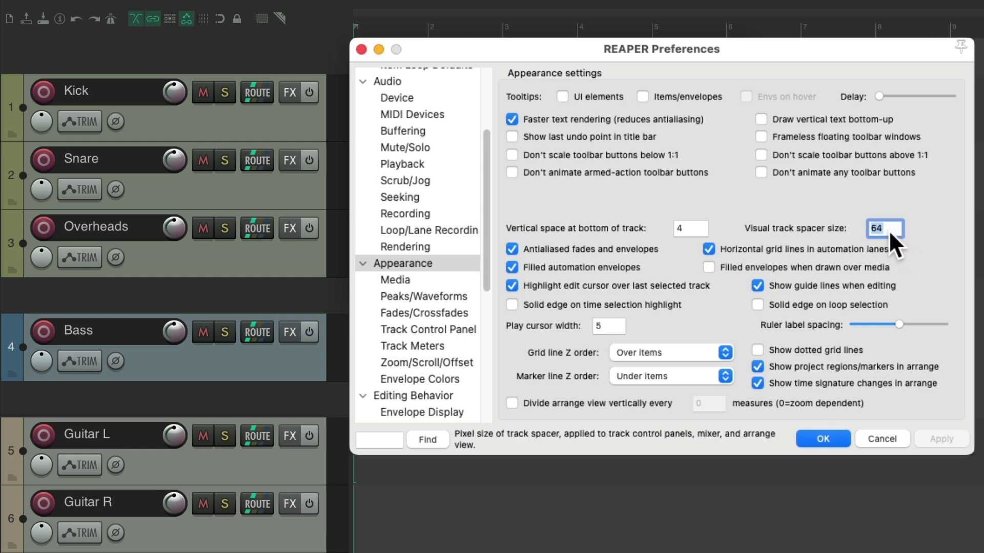
{"action": "type", "text": "16"}
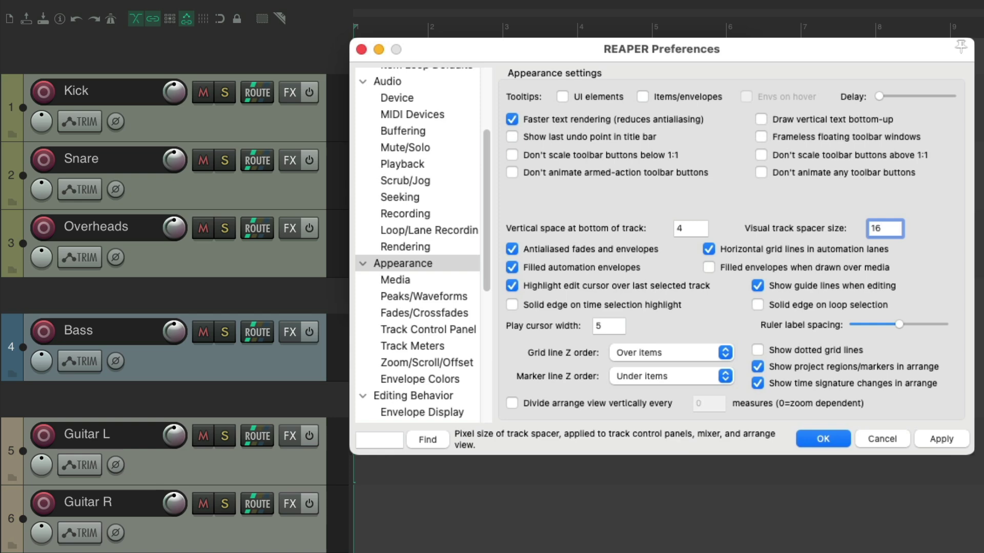
{"action": "key", "text": "Return"}
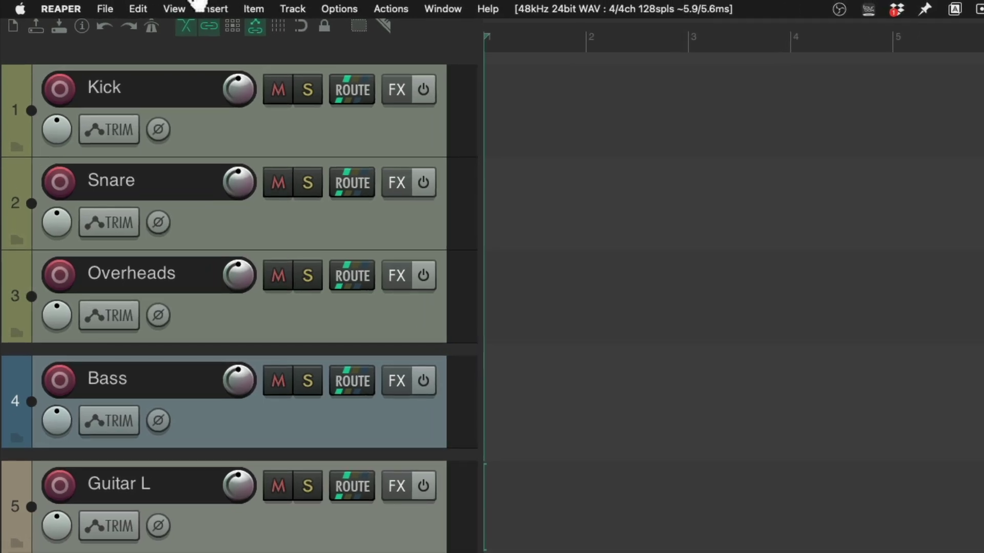
- In the Track Manager, remove the spacers above Kick, Bass, Guitar L and Vocal
{"action": "left_click", "coordinate": [173, 9]}
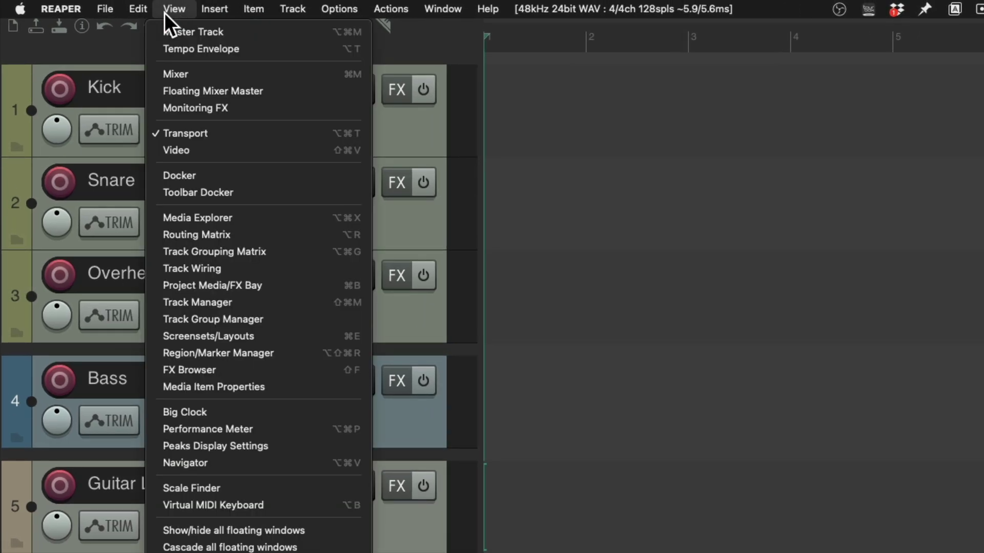
{"action": "left_click", "coordinate": [164, 303]}
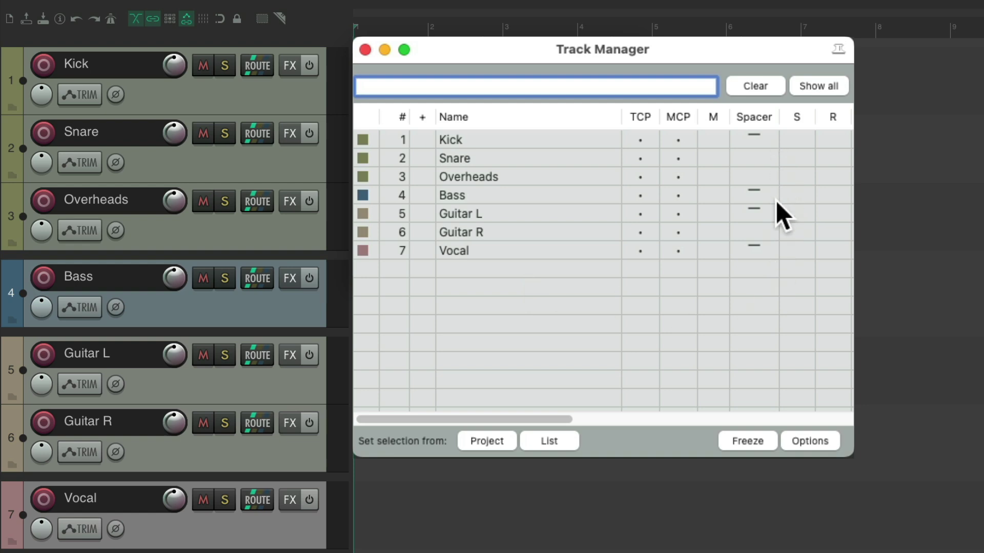
{"action": "left_click", "coordinate": [764, 143]}
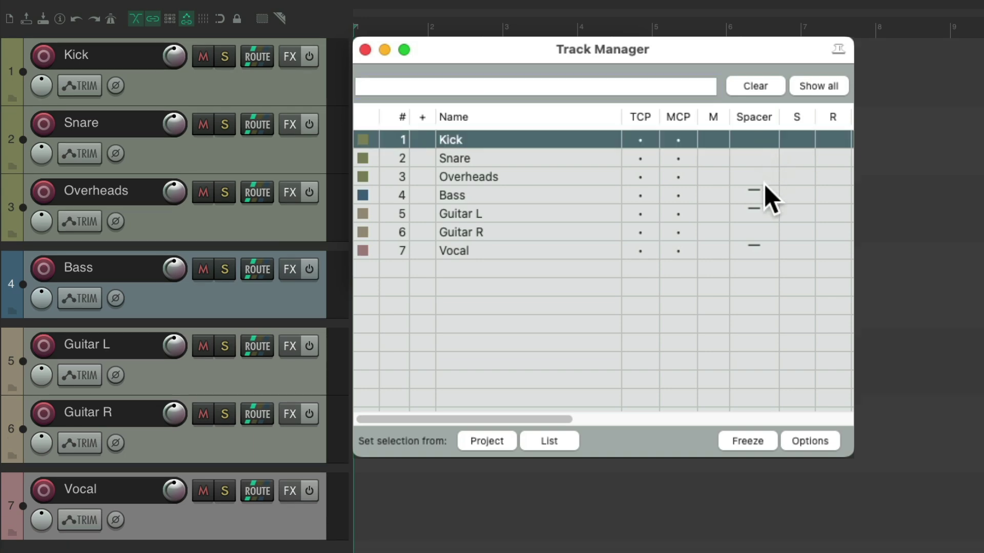
{"action": "left_click", "coordinate": [762, 197]}
{"action": "left_click", "coordinate": [764, 215]}
{"action": "left_click", "coordinate": [767, 250]}
- Clear the track selection and re-add spacers above Kick, Bass, Vocal and Guitar L
{"action": "left_click", "coordinate": [671, 293]}
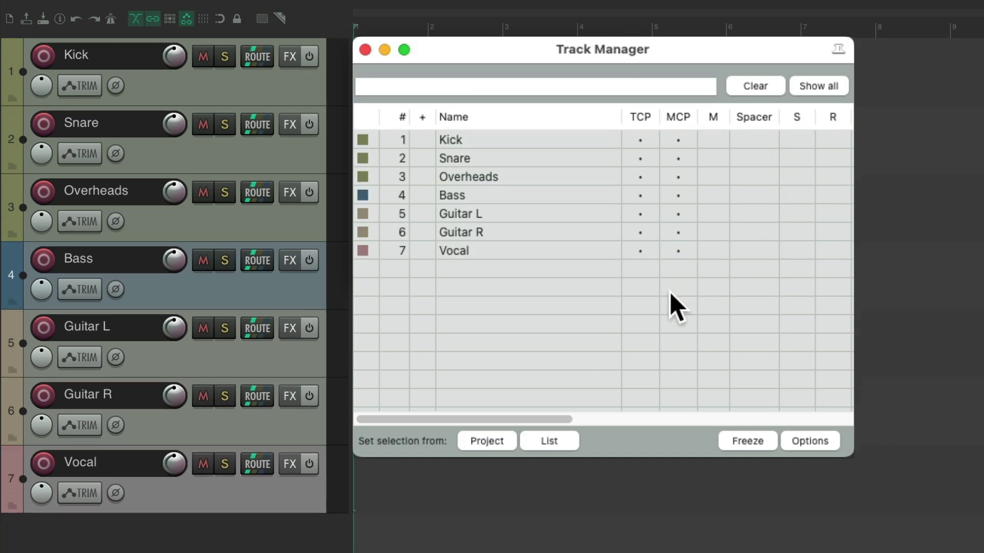
{"action": "left_click", "coordinate": [762, 135]}
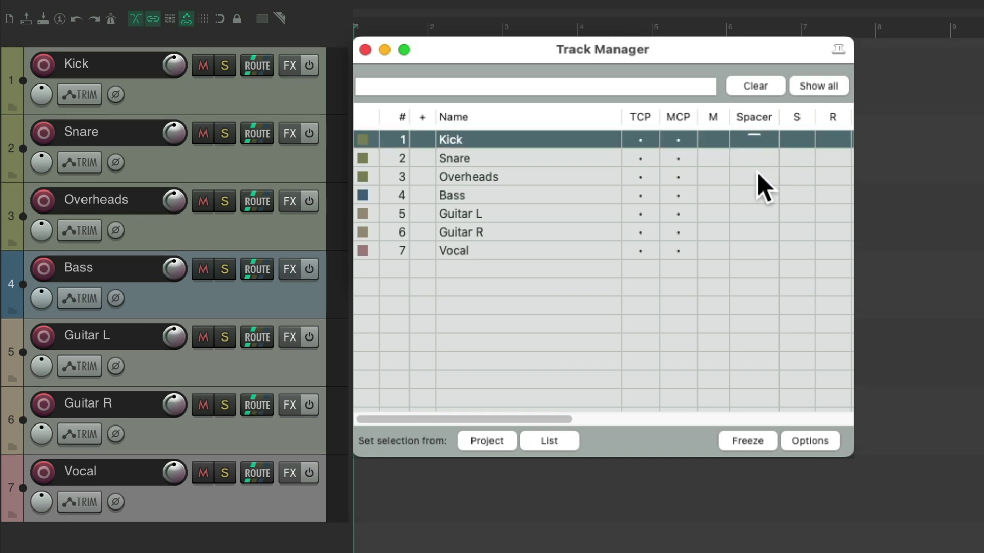
{"action": "left_click", "coordinate": [757, 193]}
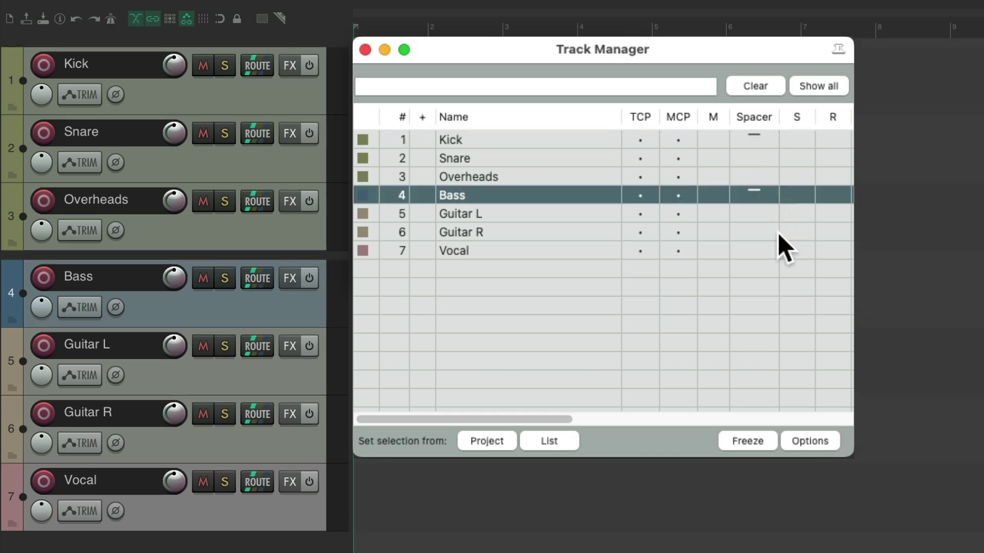
{"action": "left_click", "coordinate": [755, 248]}
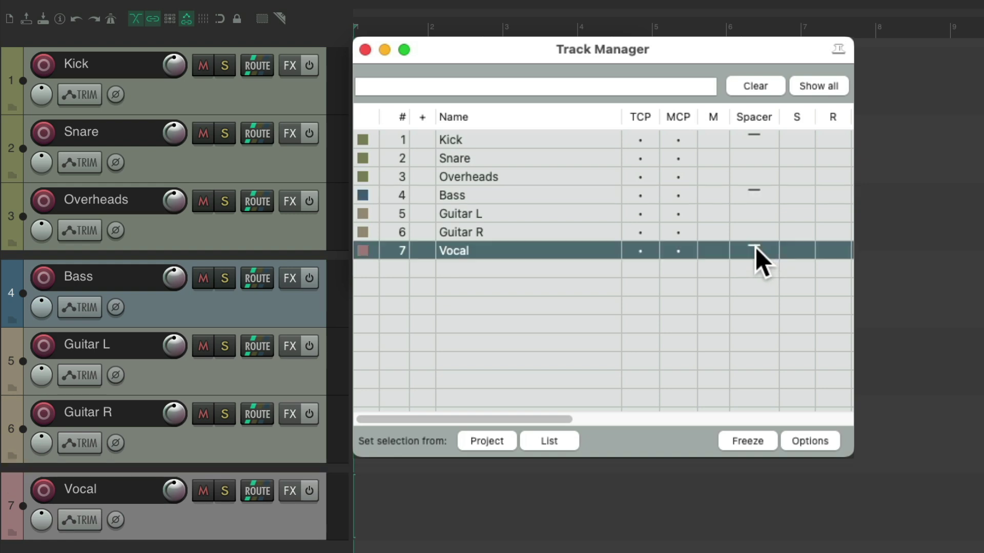
{"action": "left_click", "coordinate": [756, 212]}
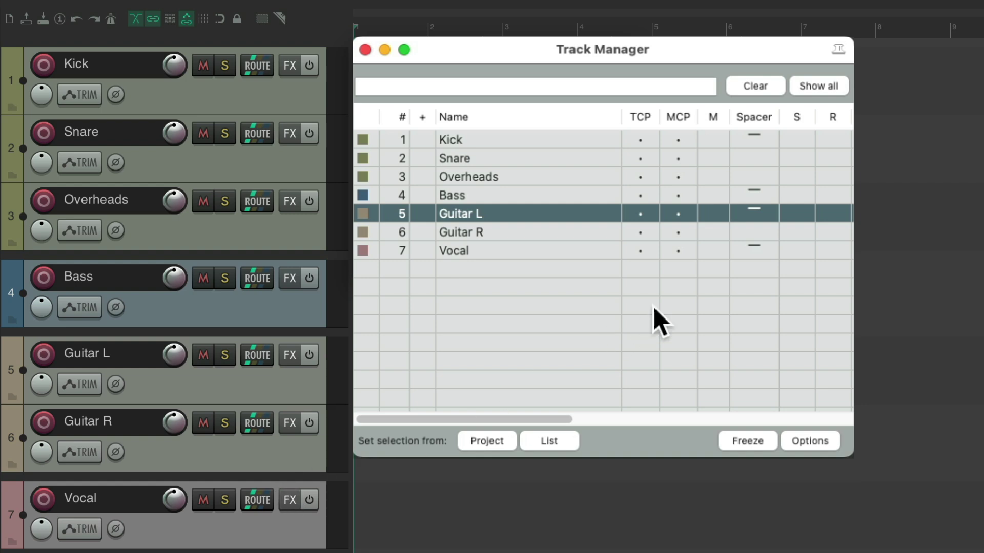
- Remove the spacers from Vocal, Guitar L, Bass and Kick again in the Track Manager
{"action": "left_click", "coordinate": [769, 246]}
{"action": "left_click", "coordinate": [760, 213]}
{"action": "left_click", "coordinate": [759, 195]}
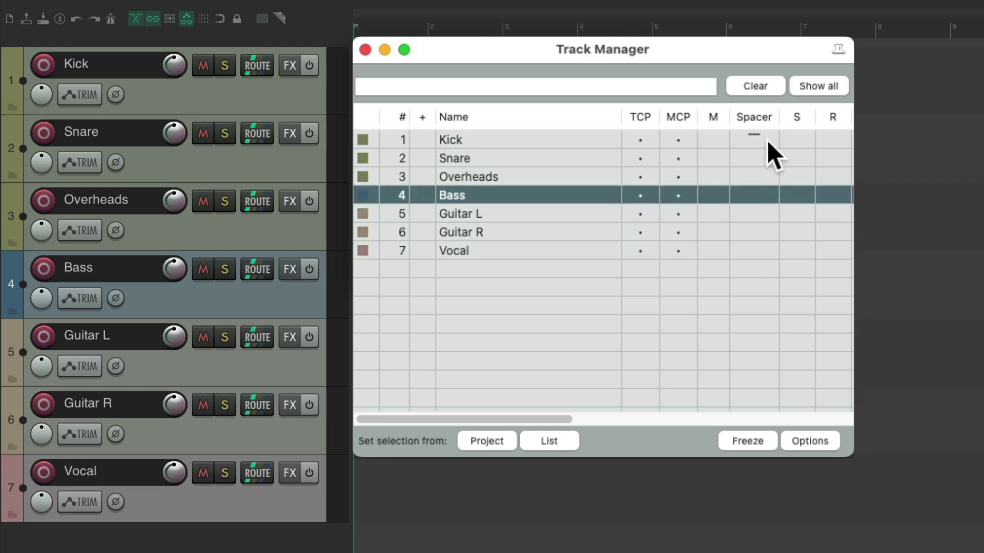
{"action": "left_click", "coordinate": [768, 141]}
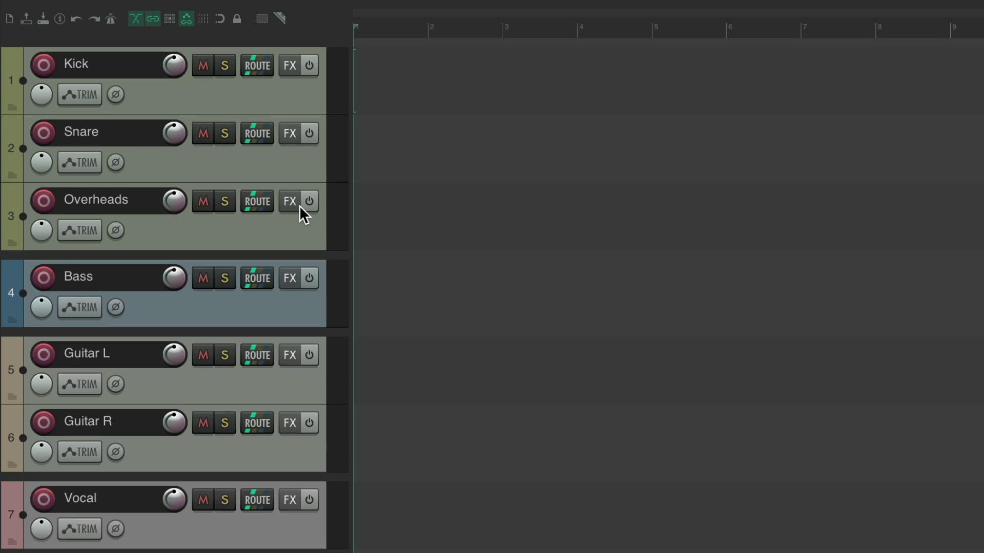
- Select Kick through Overheads and remove the spacer after the drum tracks
{"action": "left_click", "coordinate": [287, 95]}
{"action": "left_click", "coordinate": [288, 236], "text": "shift"}
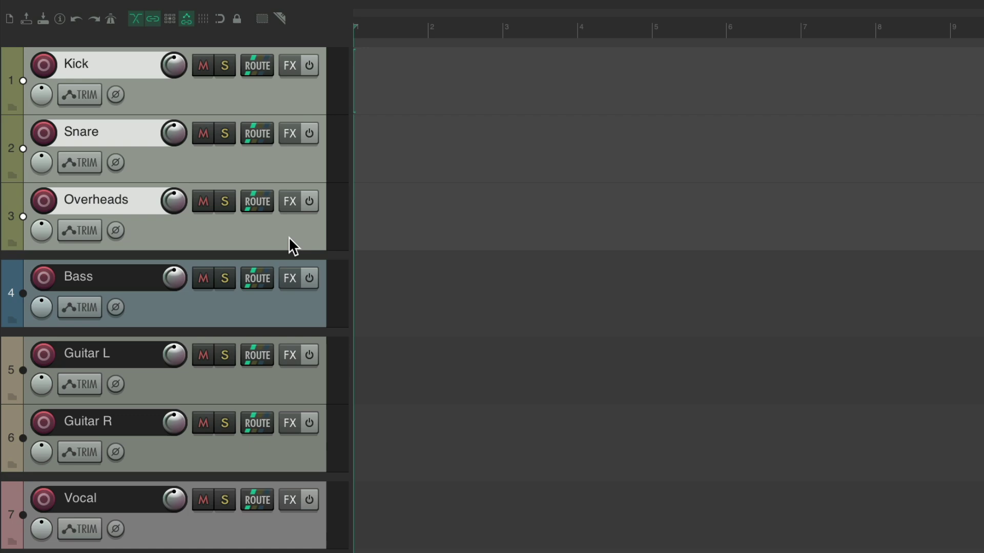
{"action": "right_click", "coordinate": [305, 102]}
{"action": "mouse_move", "coordinate": [316, 110]}
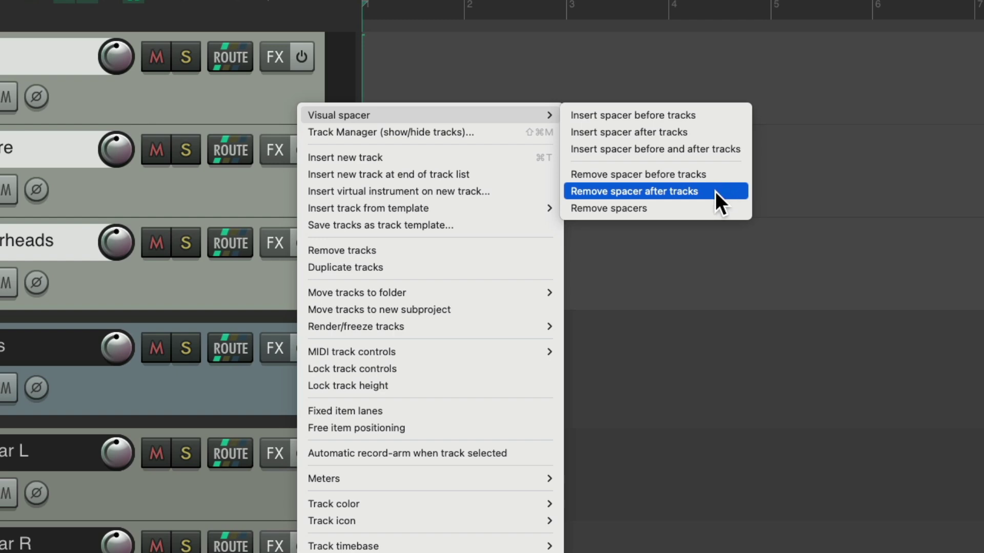
{"action": "left_click", "coordinate": [703, 208]}
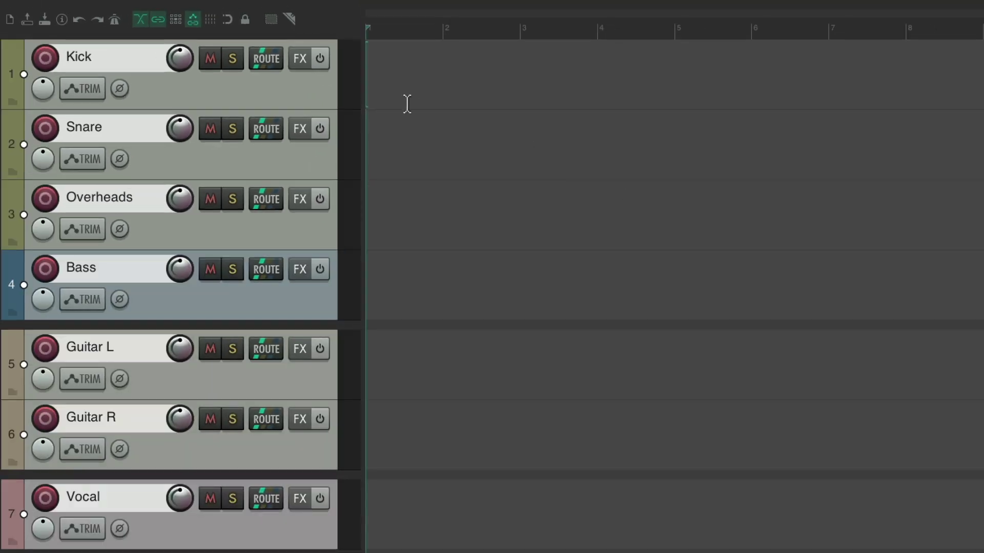
- Remove all spacers from the selected tracks, then undo the removal
{"action": "right_click", "coordinate": [326, 97]}
{"action": "mouse_move", "coordinate": [334, 112]}
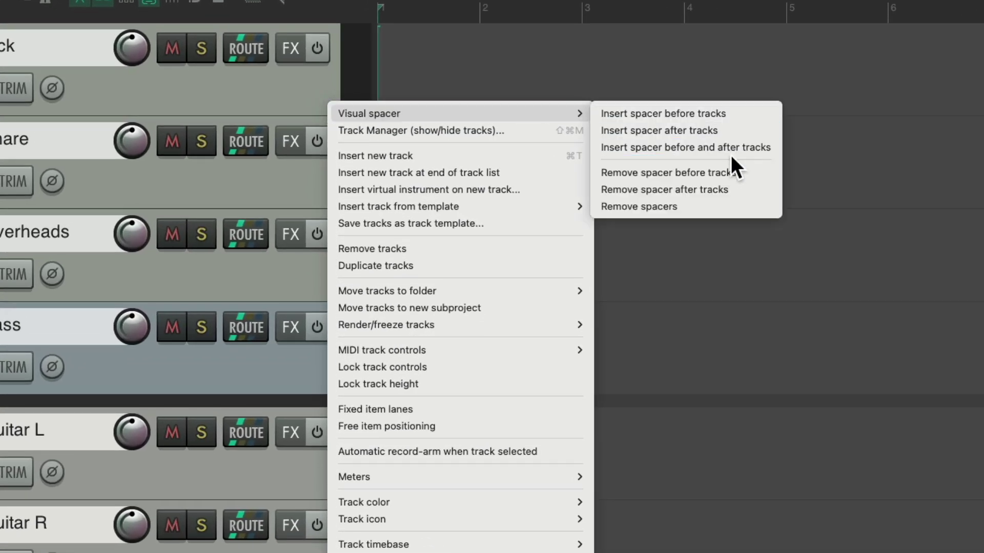
{"action": "left_click", "coordinate": [715, 210]}
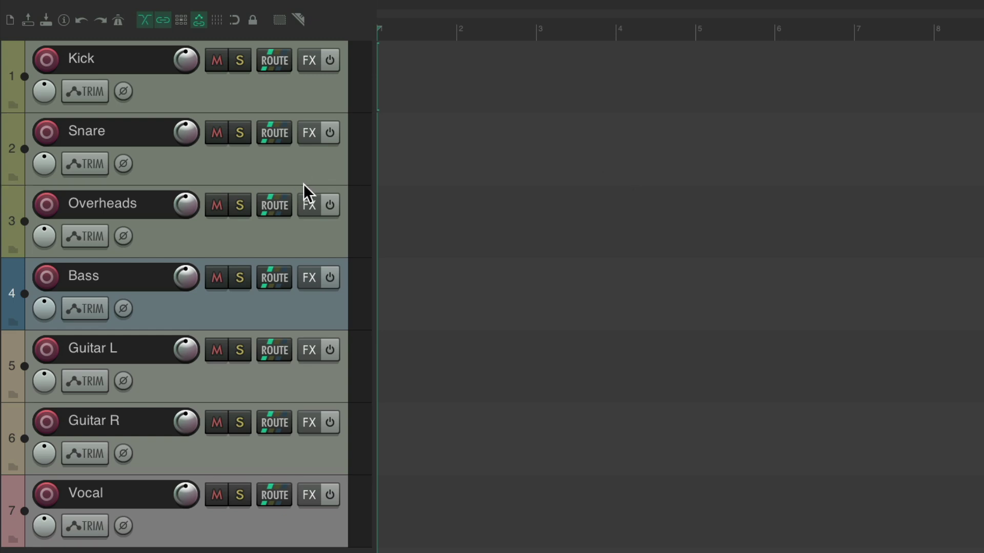
{"action": "key", "text": "ctrl+z"}
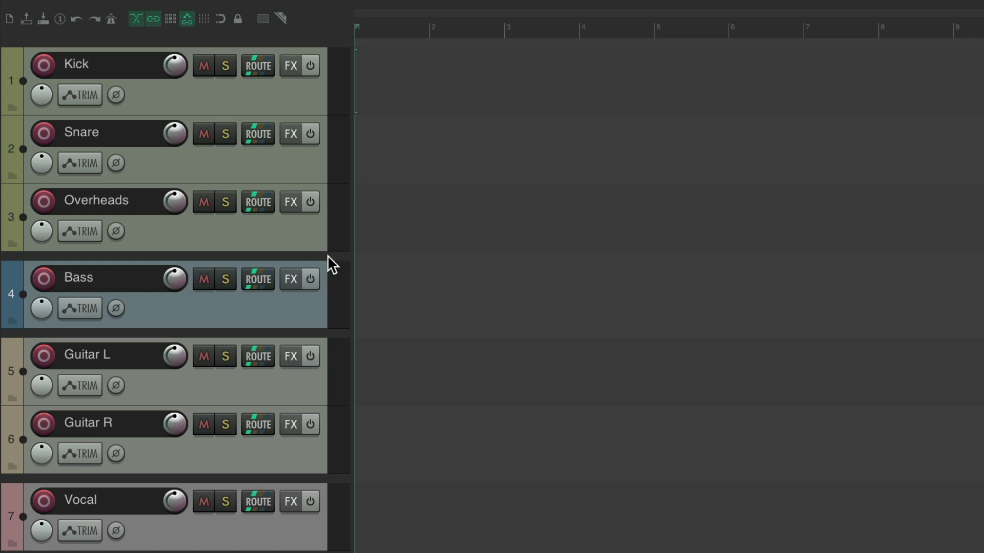
- Move and copy spacers between Kick, Snare and Overheads, then remove those two spacers
{"action": "mouse_move", "coordinate": [318, 255]}
{"action": "left_mouse_down"}
{"action": "mouse_move", "coordinate": [314, 121]}
{"action": "mouse_move", "coordinate": [299, 202]}
{"action": "mouse_move", "coordinate": [306, 269]}
{"action": "left_mouse_up"}
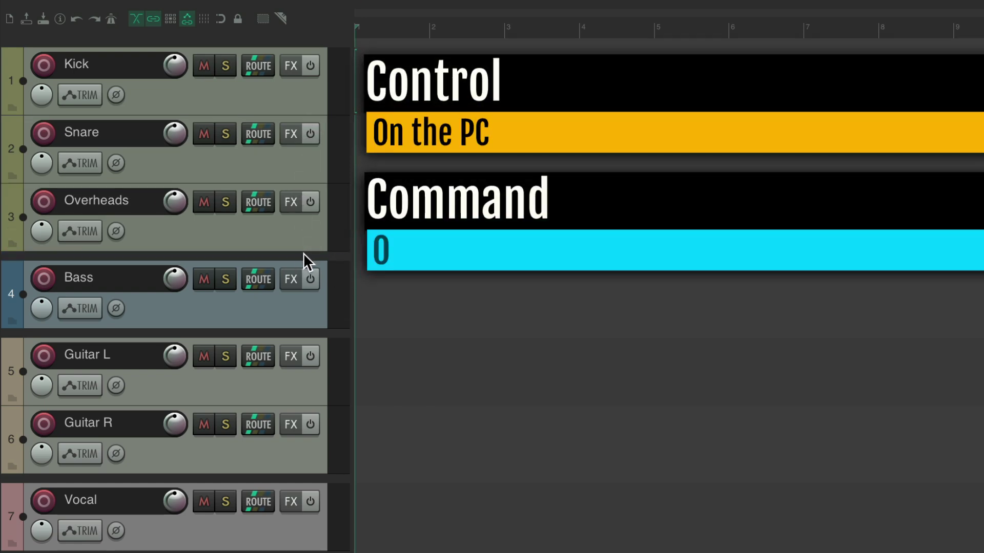
{"action": "left_click", "coordinate": [303, 183], "text": "ctrl"}
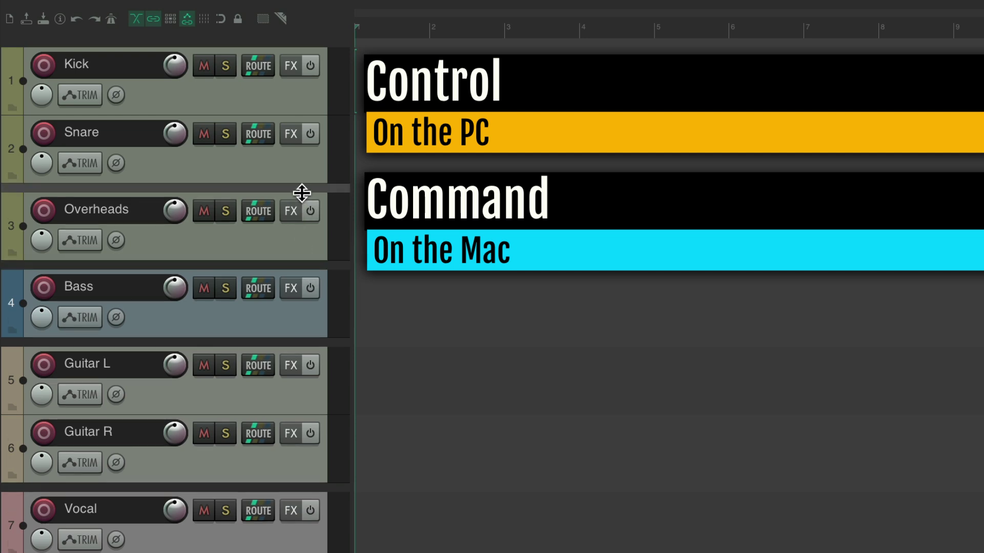
{"action": "left_click", "coordinate": [302, 116], "text": "ctrl"}
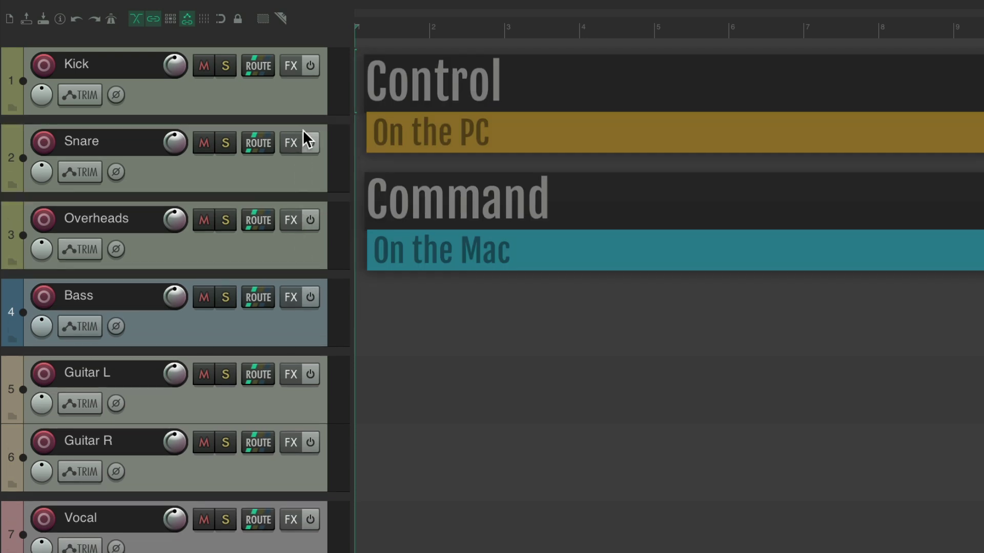
{"action": "right_click", "coordinate": [300, 120]}
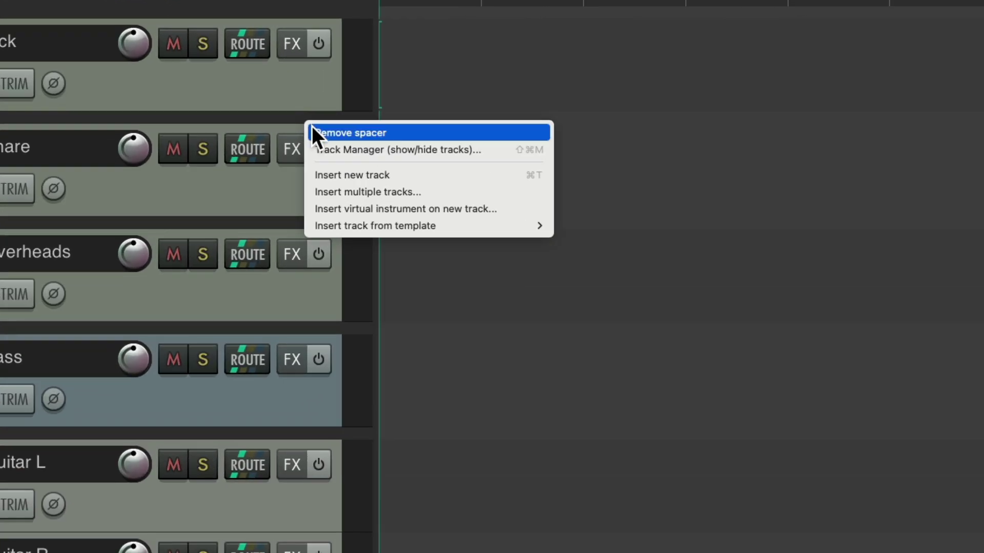
{"action": "left_click", "coordinate": [312, 129]}
{"action": "right_click", "coordinate": [305, 186]}
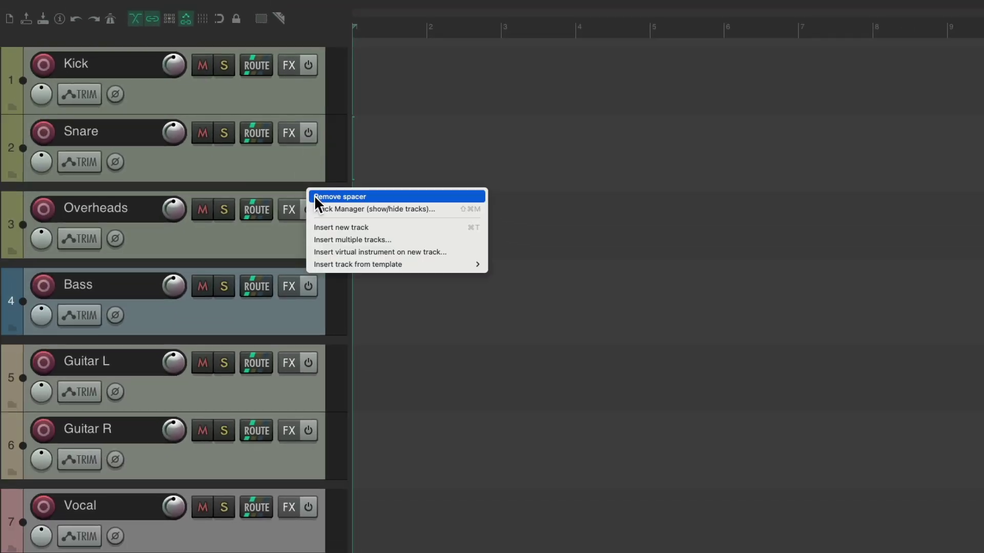
{"action": "left_click", "coordinate": [315, 195]}
- Select every track and remove all spacers from the track list
{"action": "left_click", "coordinate": [299, 101]}
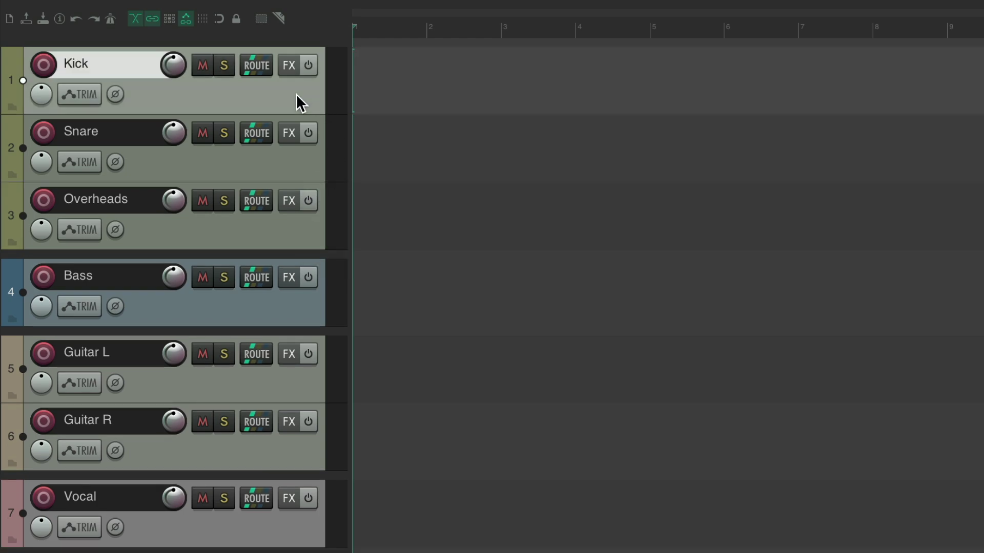
{"action": "key", "text": "super+a"}
{"action": "right_click", "coordinate": [298, 98]}
{"action": "mouse_move", "coordinate": [304, 104]}
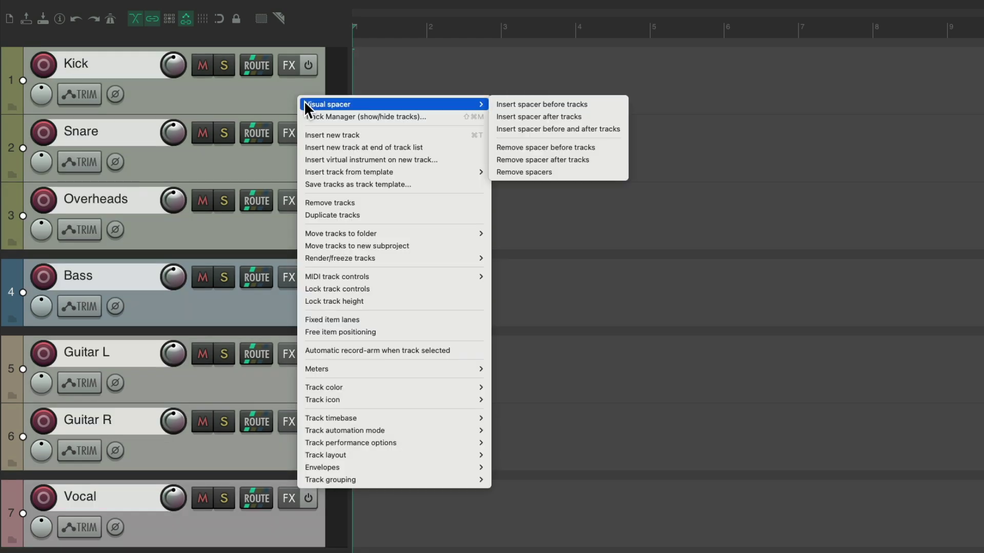
{"action": "left_click", "coordinate": [578, 173]}
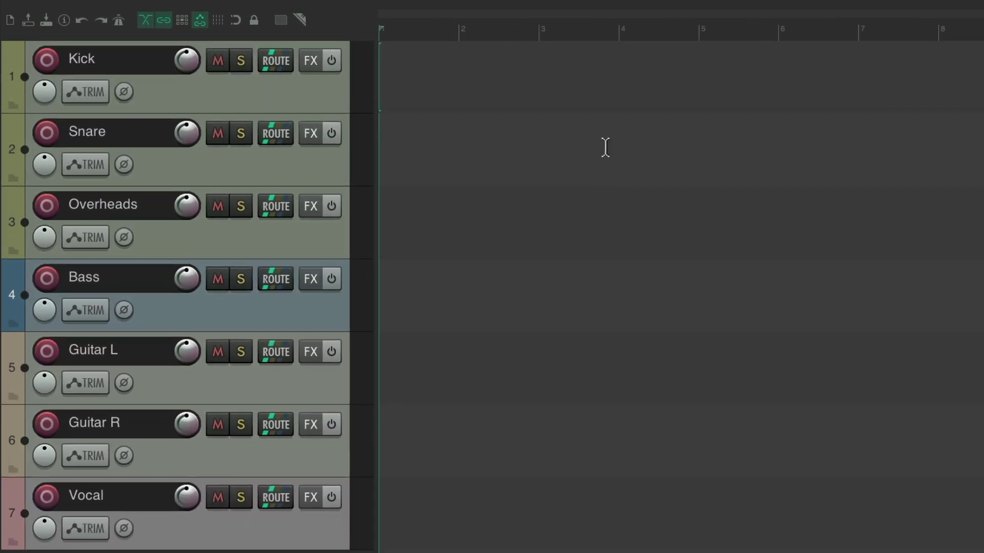
- Insert a spacer above Kick and drag it between Overheads and Bass
{"action": "right_click", "coordinate": [319, 95]}
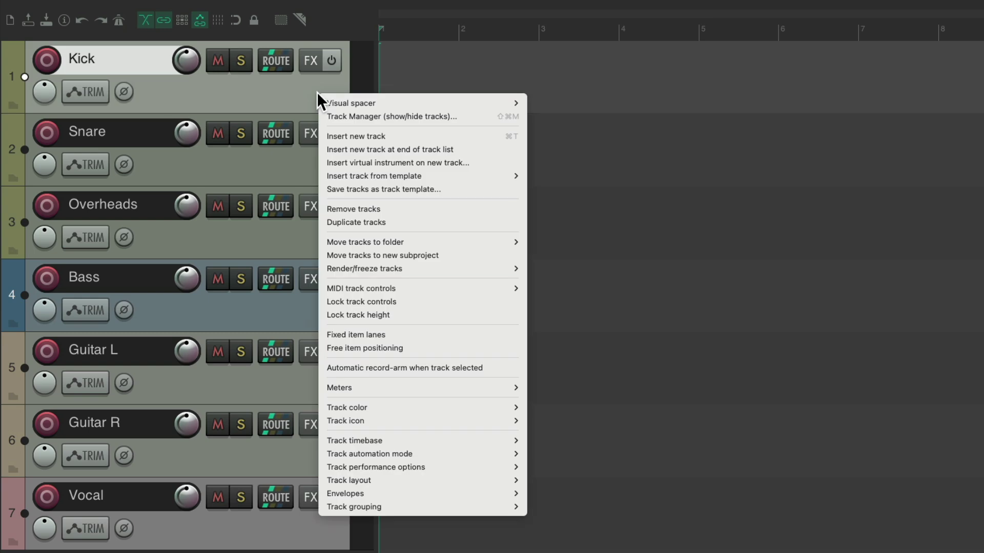
{"action": "mouse_move", "coordinate": [325, 102]}
{"action": "left_click", "coordinate": [539, 103]}
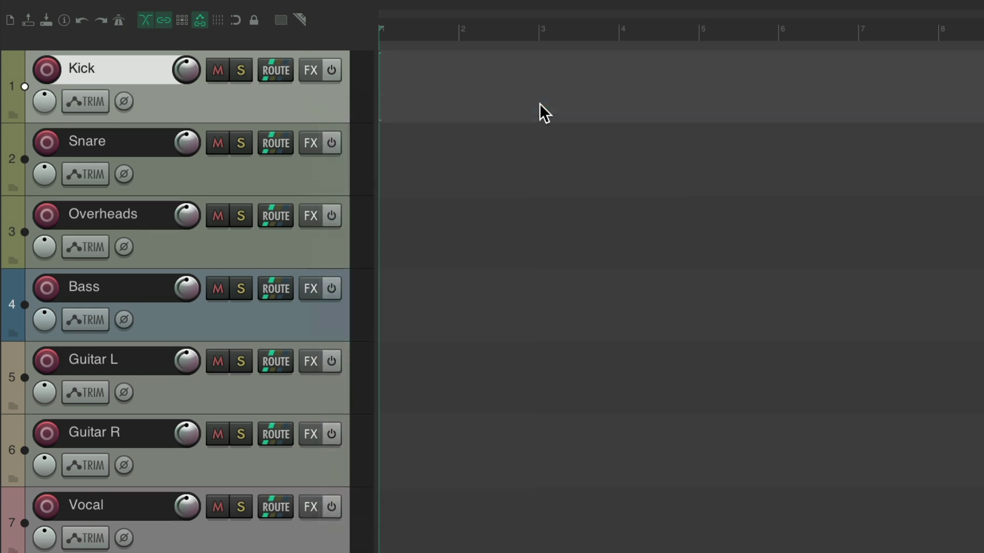
{"action": "left_click_drag", "start_coordinate": [316, 48], "coordinate": [323, 462]}
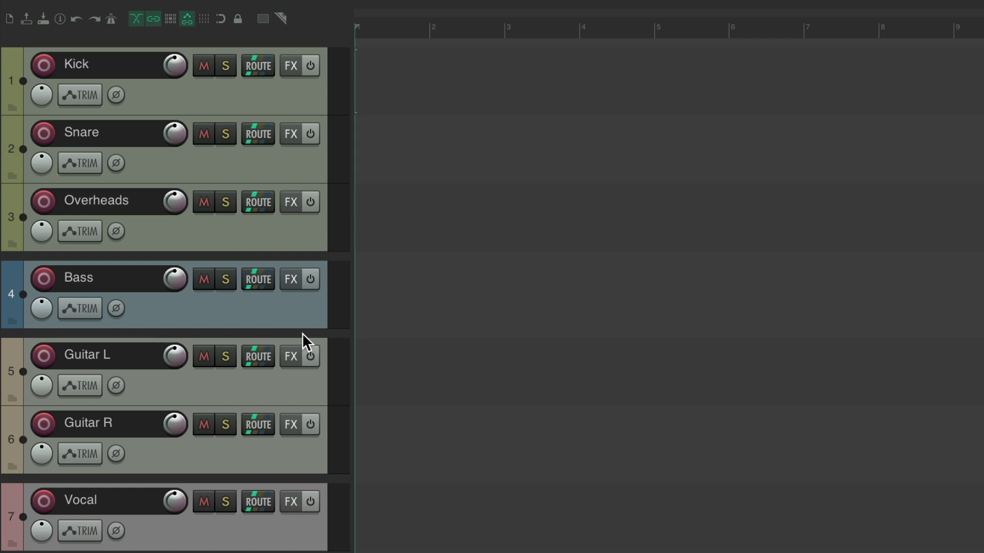
- Remove the Overheads/Bass spacer and copy the spacer below Bass to above it
{"action": "right_click", "coordinate": [330, 256]}
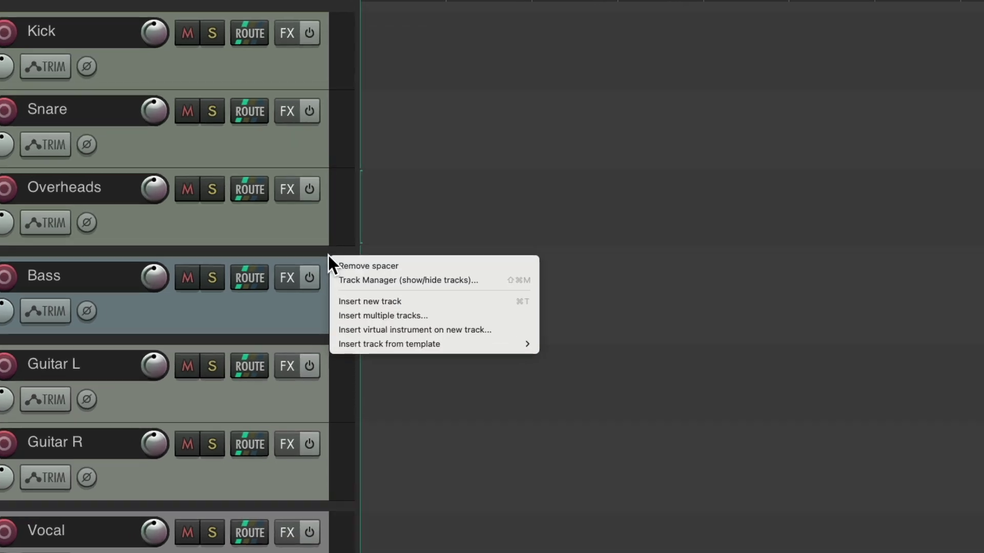
{"action": "left_click", "coordinate": [336, 265]}
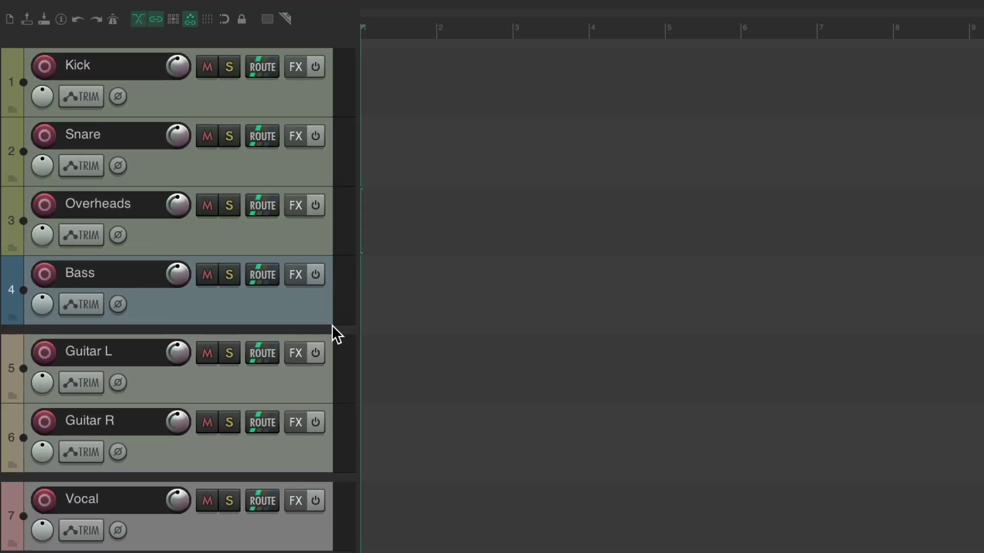
{"action": "left_click_drag", "start_coordinate": [331, 328], "coordinate": [325, 256]}
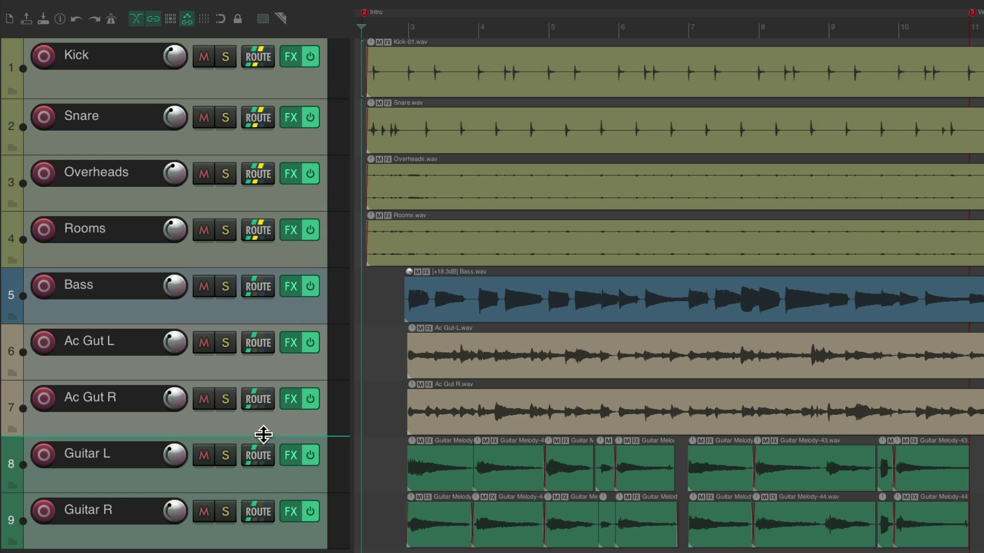
{"action": "left_click", "coordinate": [301, 56]}
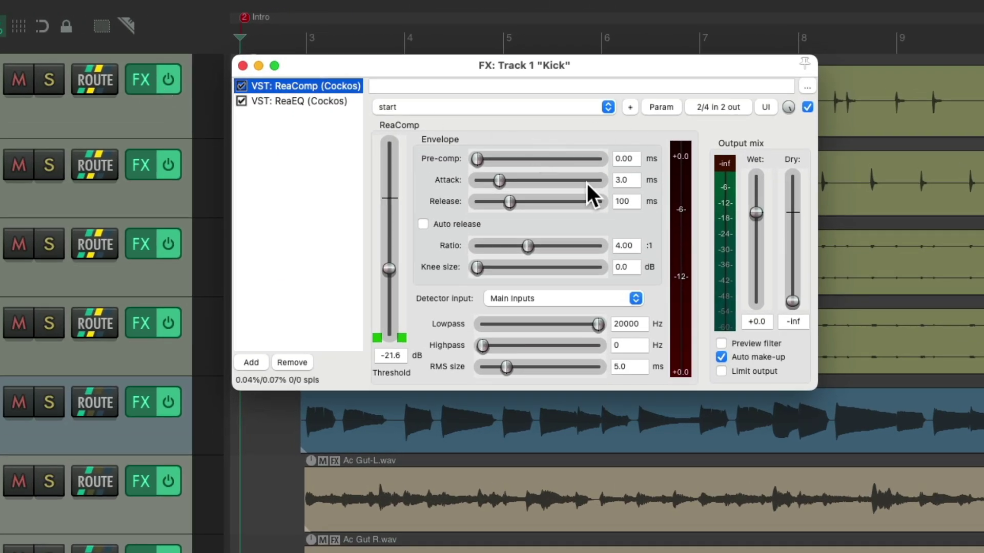
{"action": "left_click", "coordinate": [243, 66]}
{"action": "left_click", "coordinate": [290, 117]}
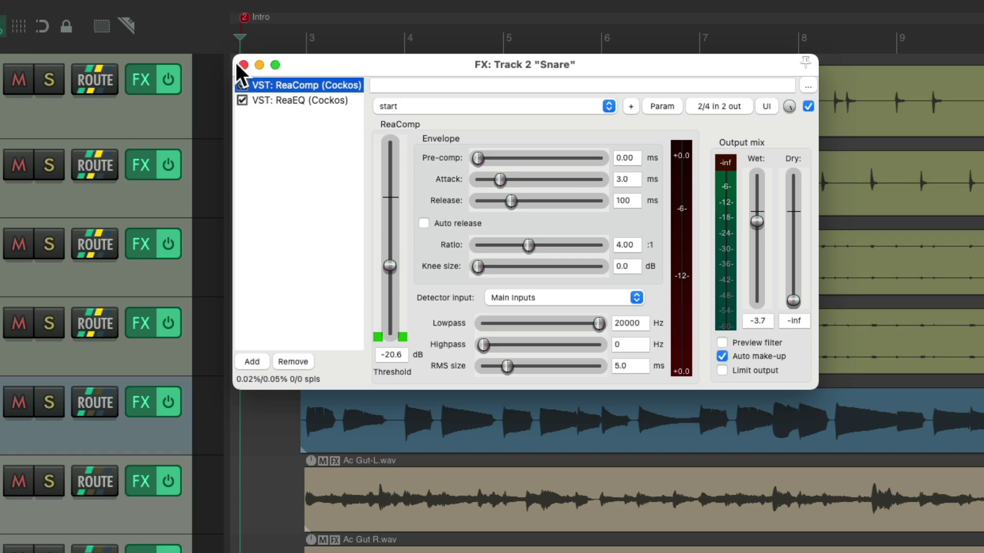
{"action": "left_click", "coordinate": [243, 65]}
{"action": "left_click", "coordinate": [141, 322]}
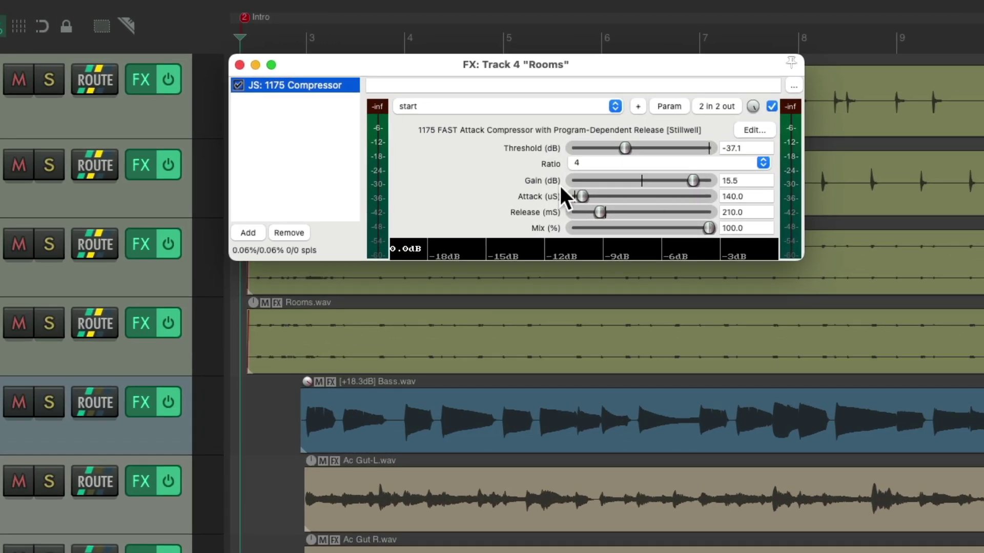
{"action": "left_click", "coordinate": [239, 65]}
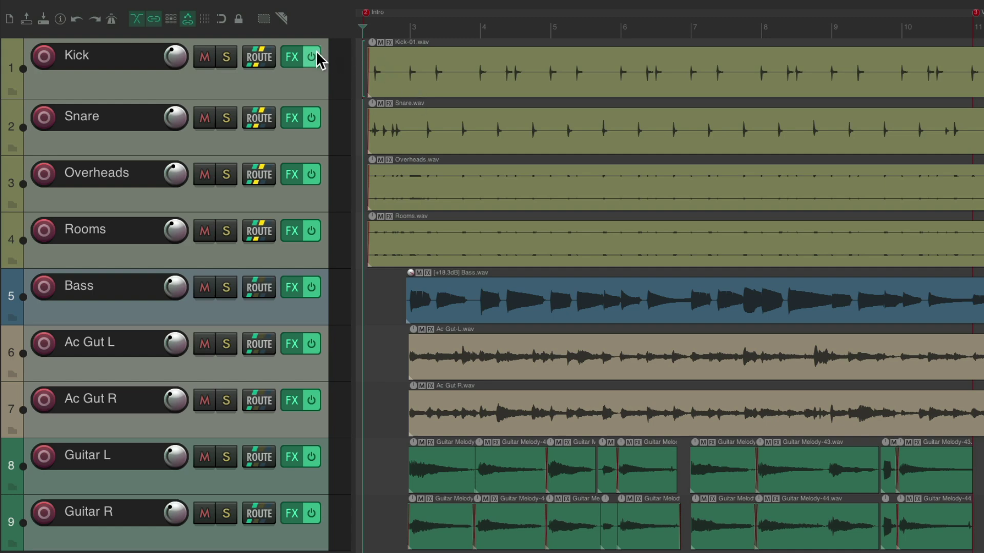
{"action": "left_click", "coordinate": [289, 59]}
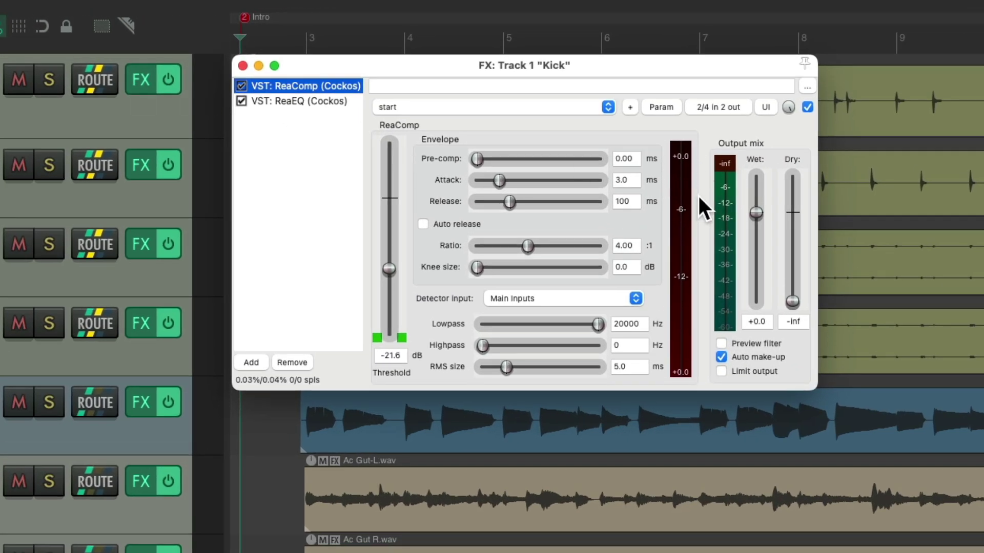
{"action": "key", "text": "space"}
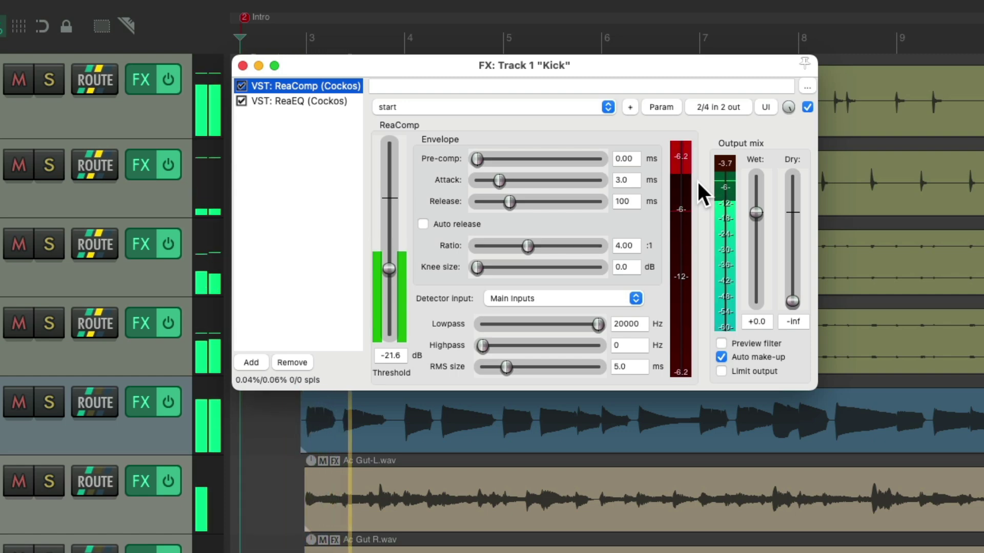
{"action": "left_click", "coordinate": [242, 65]}
{"action": "left_click", "coordinate": [142, 164]}
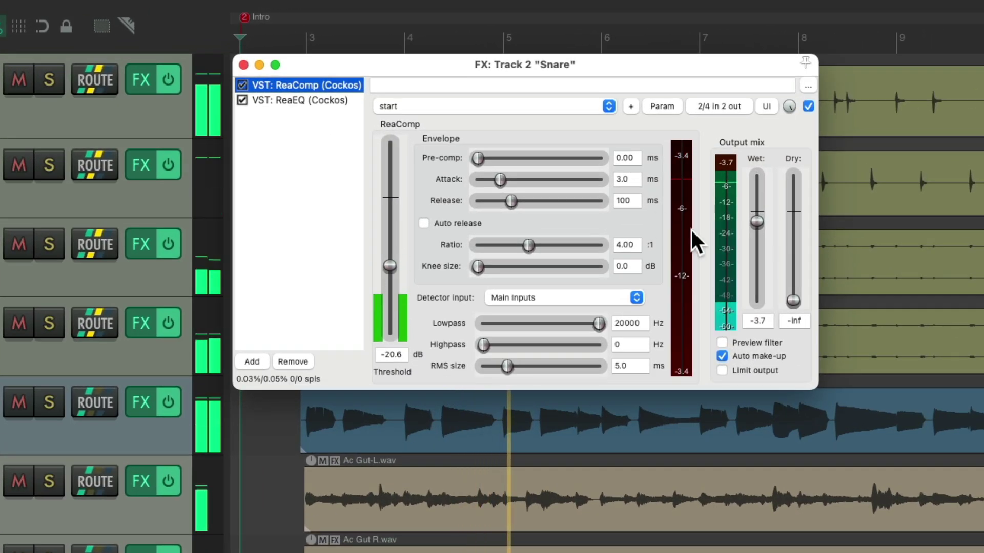
{"action": "left_click", "coordinate": [243, 65]}
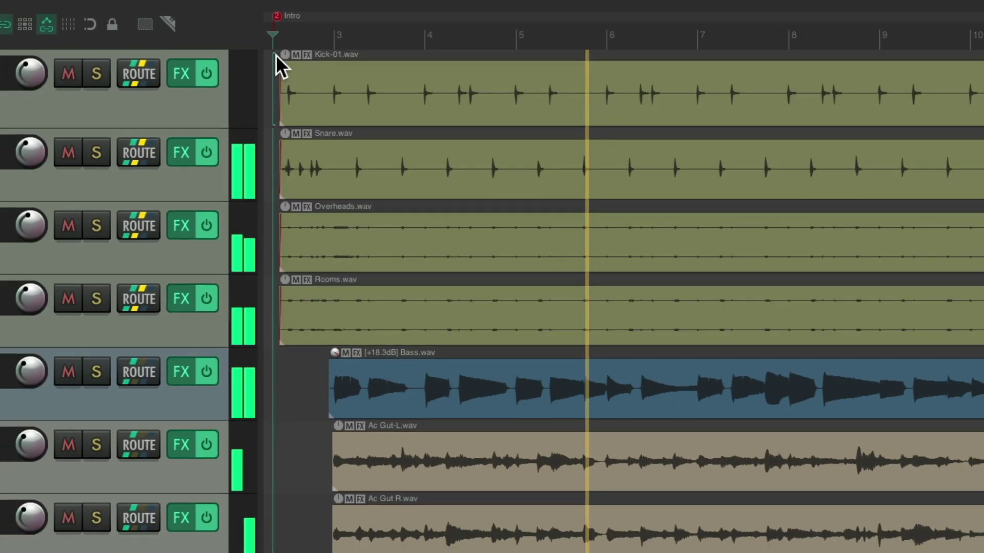
{"action": "left_click", "coordinate": [181, 298]}
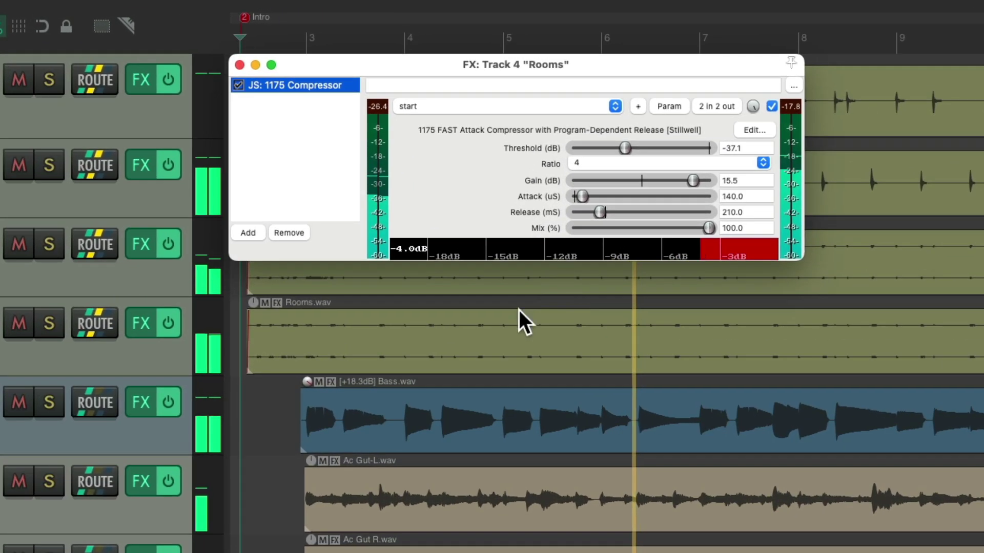
{"action": "key", "text": "space"}
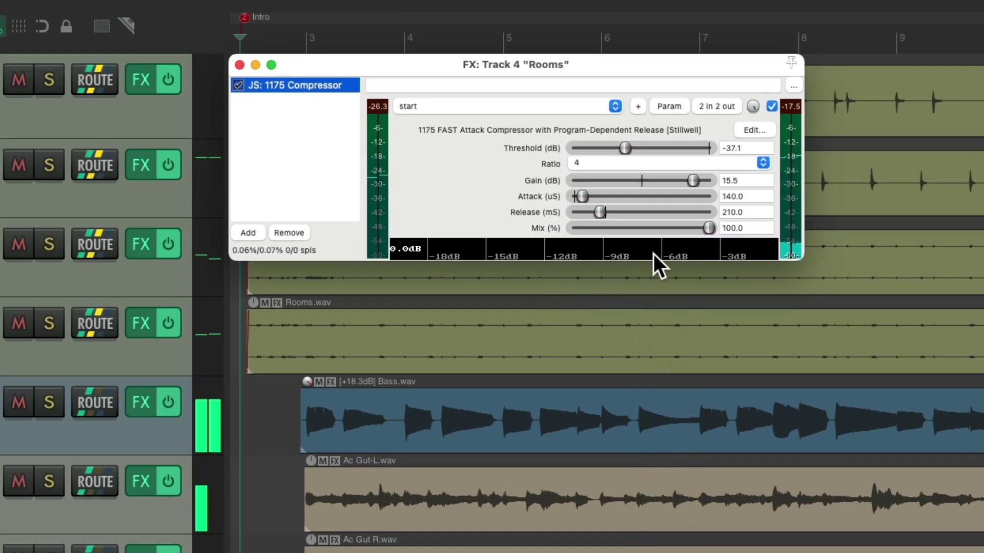
{"action": "left_click", "coordinate": [239, 65]}
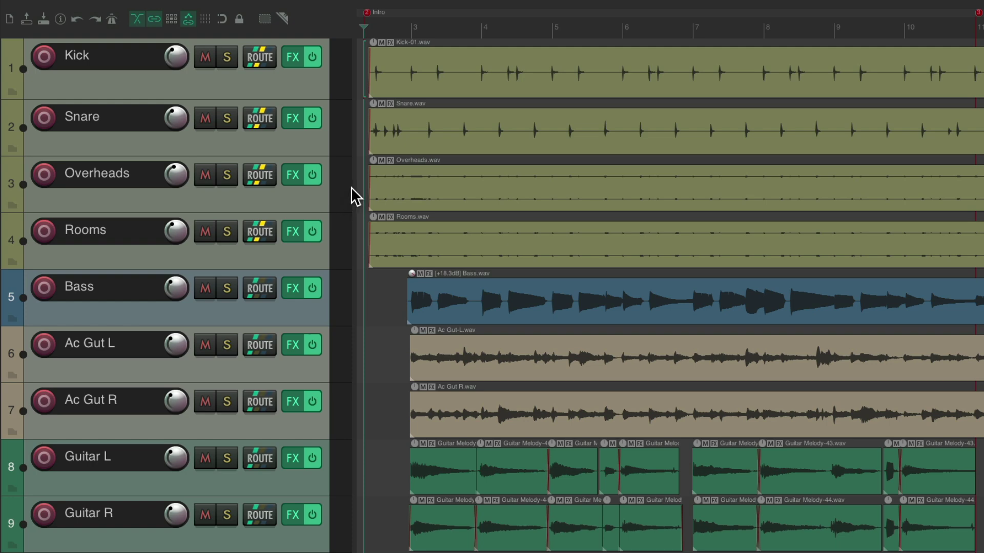
- Enable plug-in gain reduction display on the Snare track's meter
{"action": "right_click", "coordinate": [312, 142]}
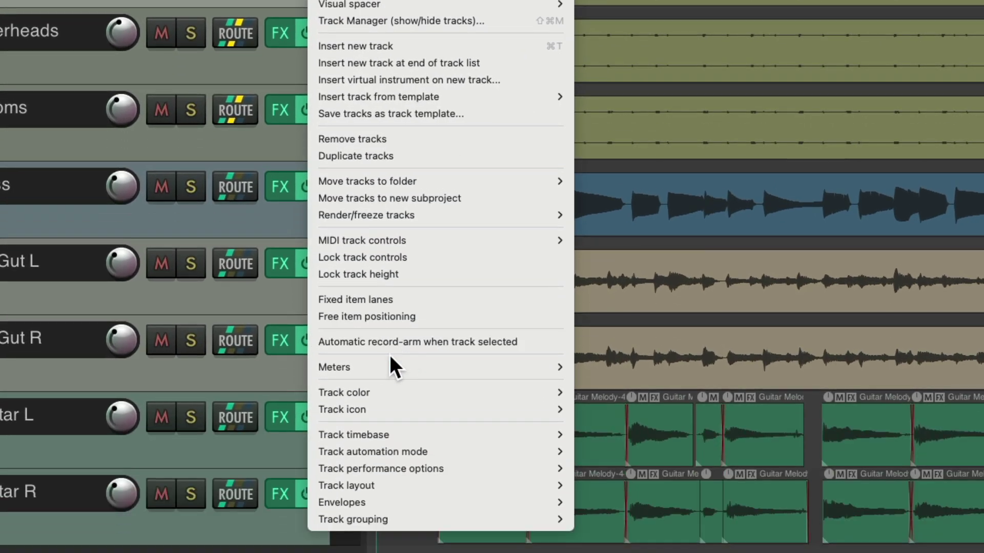
{"action": "mouse_move", "coordinate": [377, 367]}
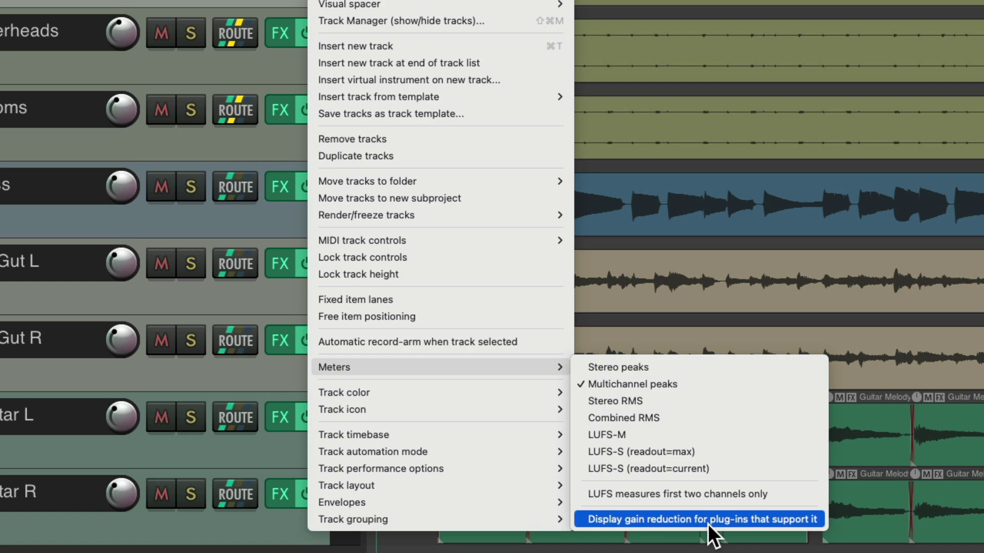
{"action": "left_click", "coordinate": [708, 521]}
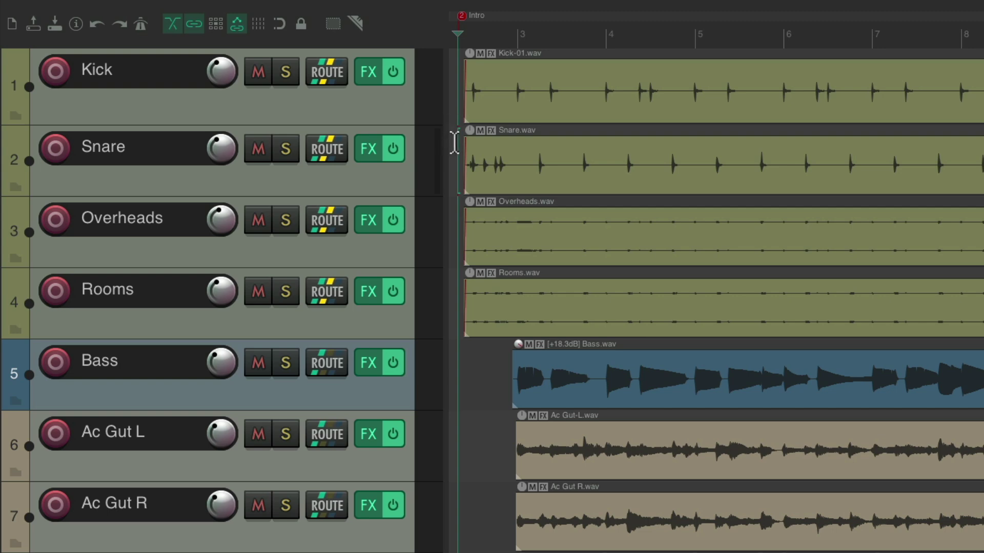
{"action": "key", "text": "space"}
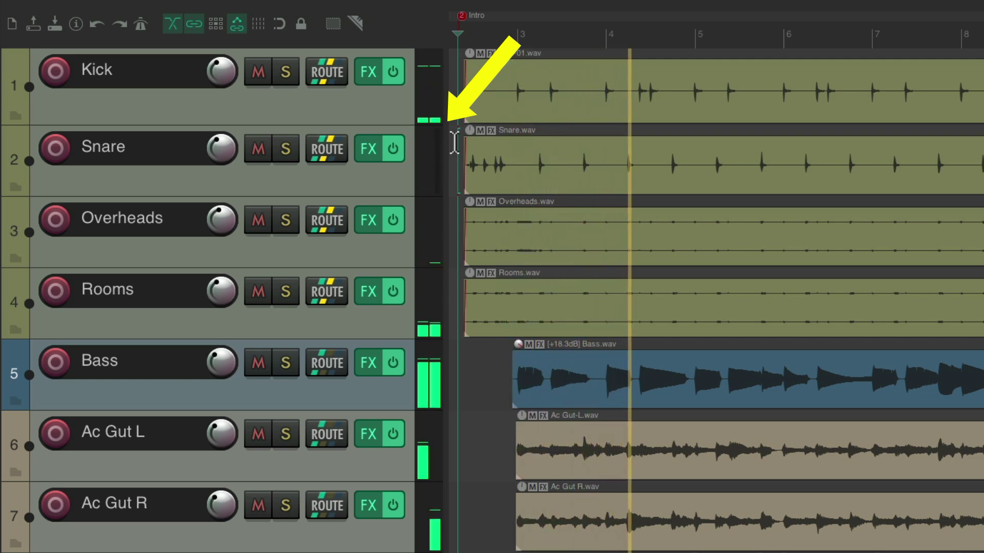
{"action": "key", "text": "space"}
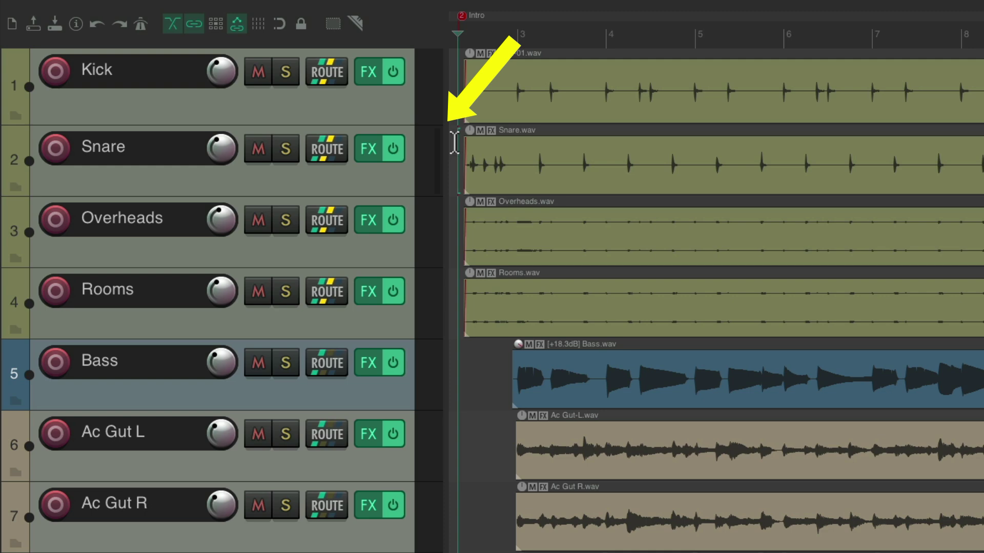
{"action": "left_click_drag", "start_coordinate": [397, 197], "coordinate": [384, 552]}
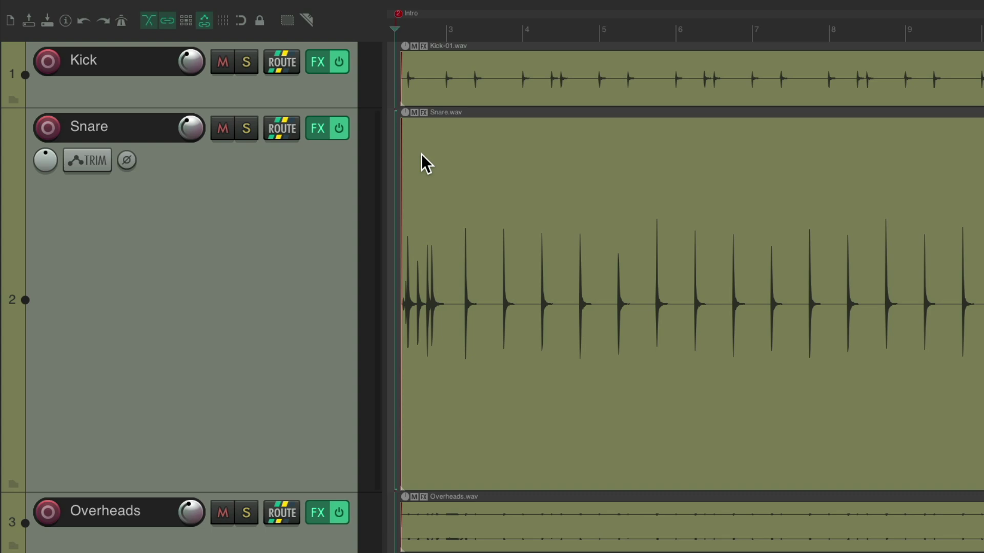
{"action": "key", "text": "space"}
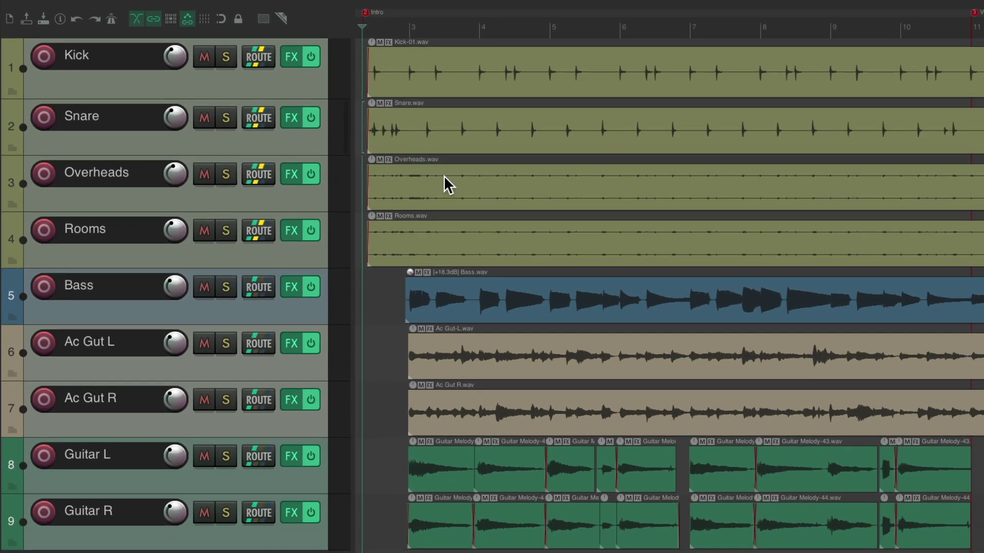
- Show plug-in gain reduction on all track meters except Snare, then play and open the Mixer
{"action": "left_click", "coordinate": [315, 85]}
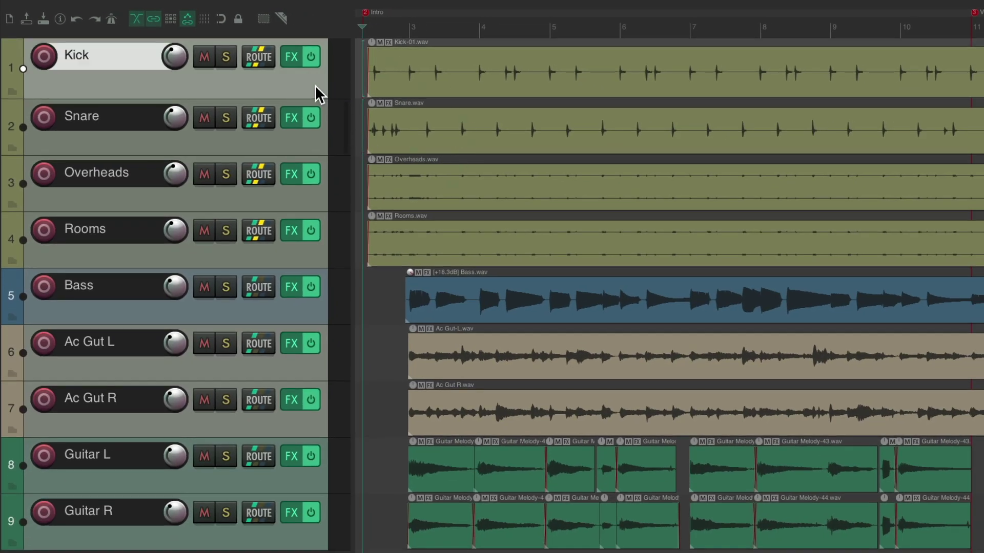
{"action": "key", "text": "ctrl+a"}
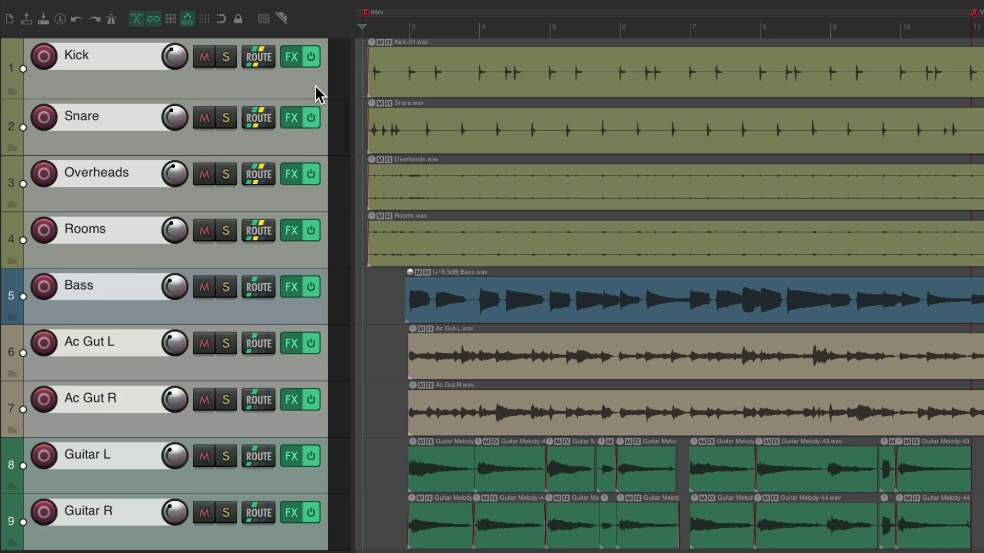
{"action": "left_click", "coordinate": [301, 137]}
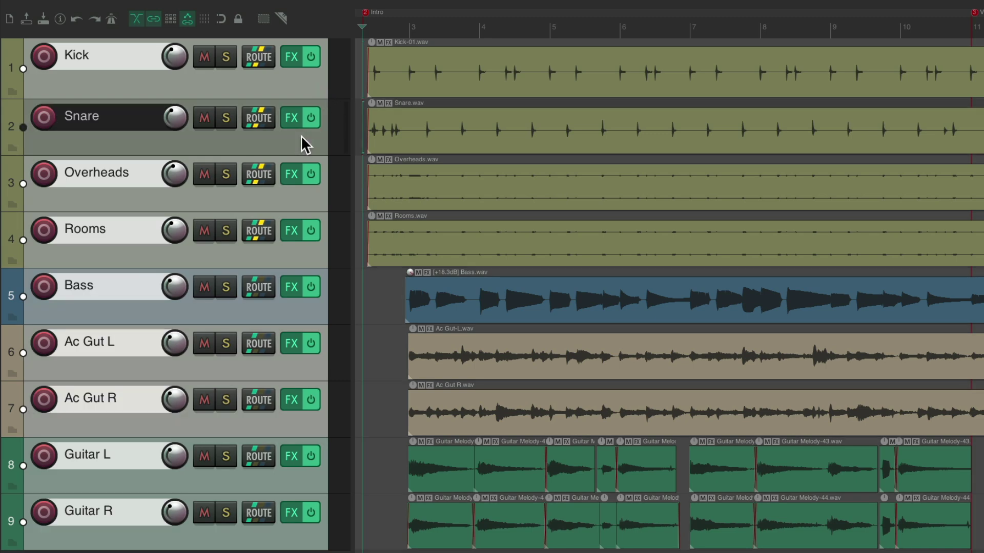
{"action": "right_click", "coordinate": [337, 76]}
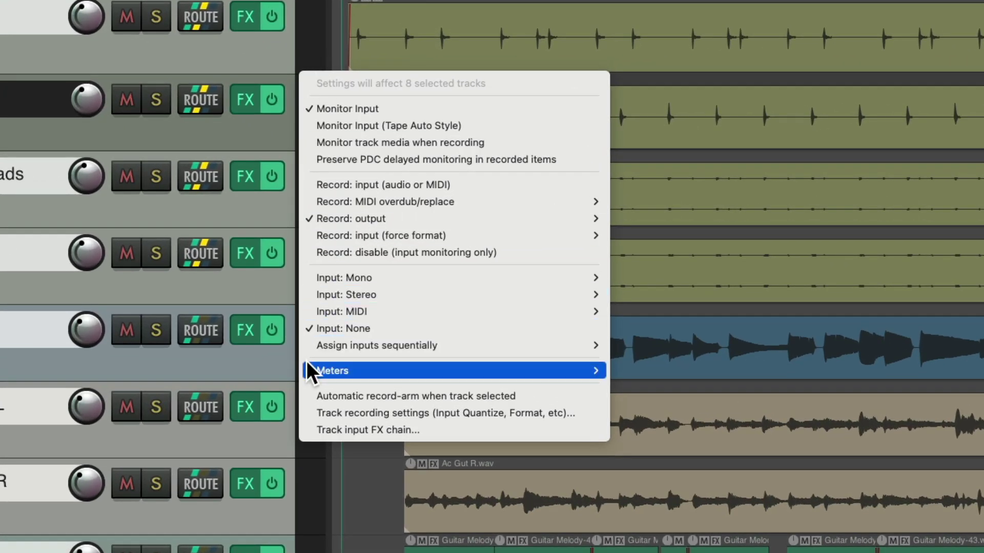
{"action": "mouse_move", "coordinate": [308, 364]}
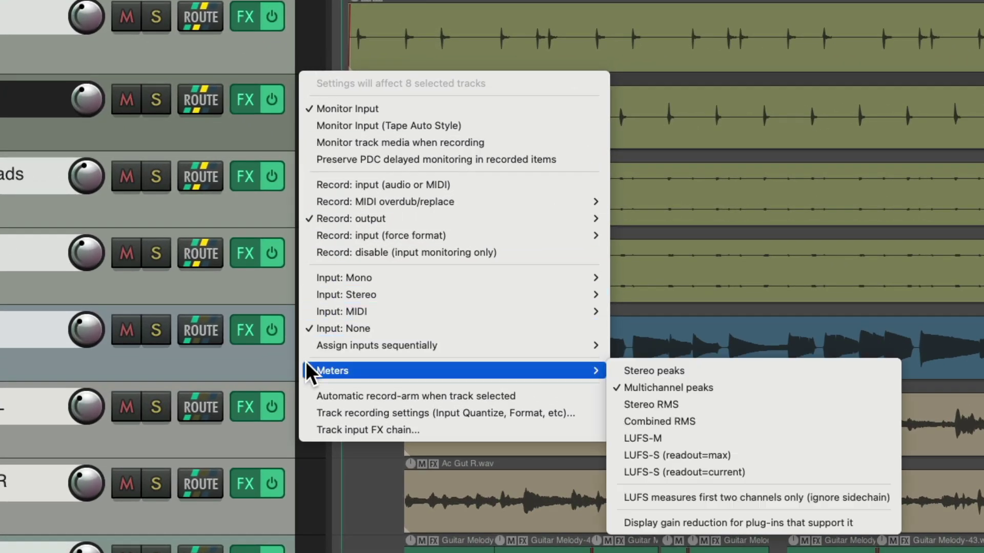
{"action": "left_click", "coordinate": [798, 523]}
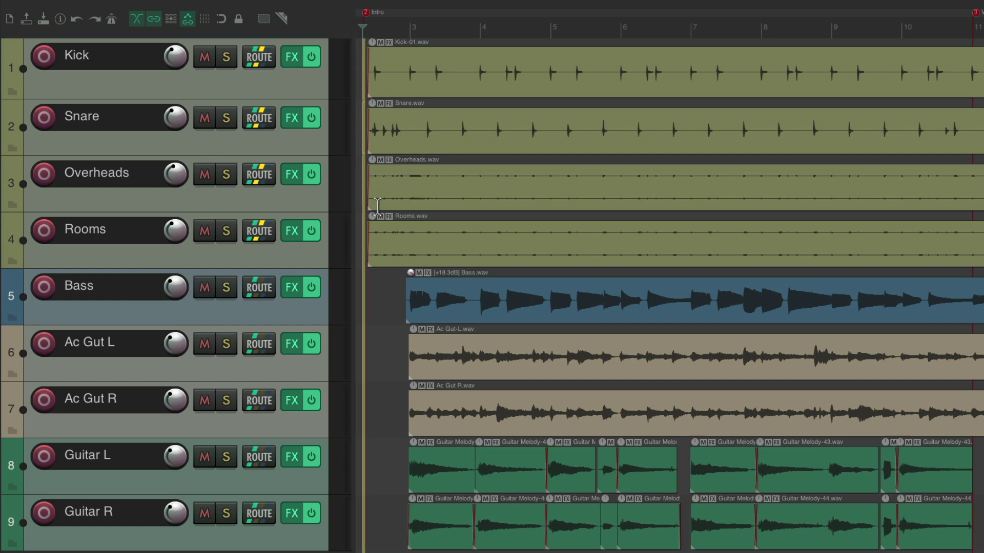
{"action": "key", "text": "space"}
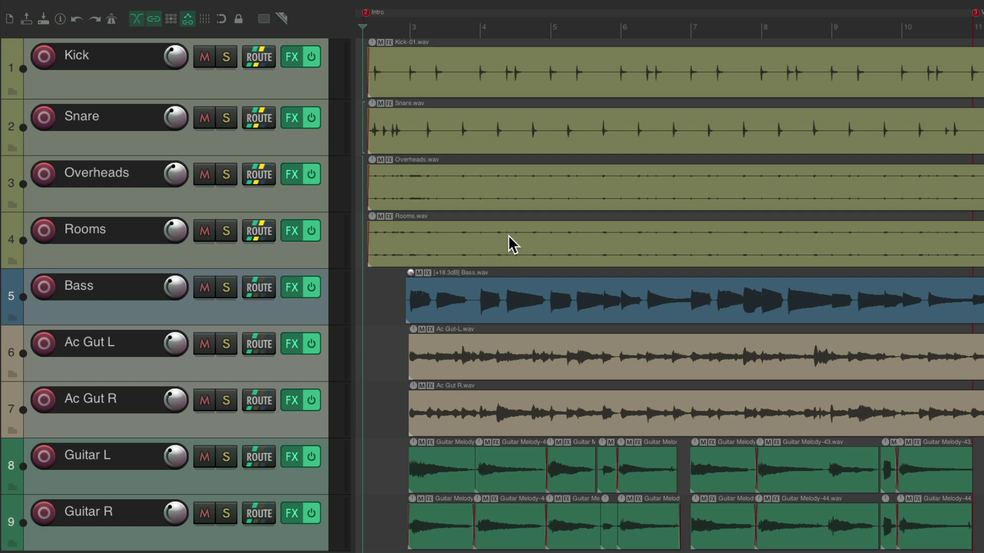
{"action": "key", "text": "super+m"}
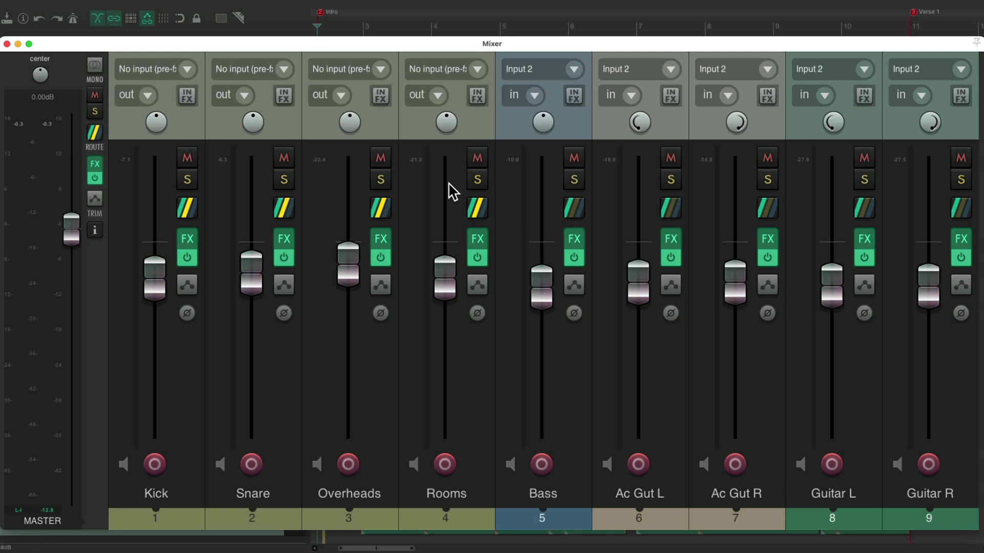
- Play and stop the mix, view and close the master meter settings, then resume playback
{"action": "key", "text": "space"}
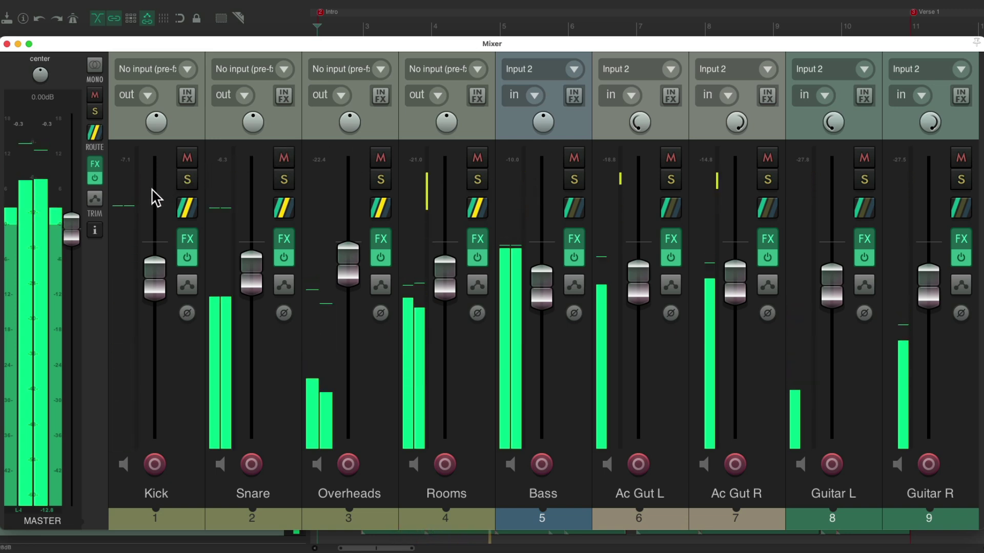
{"action": "key", "text": "space"}
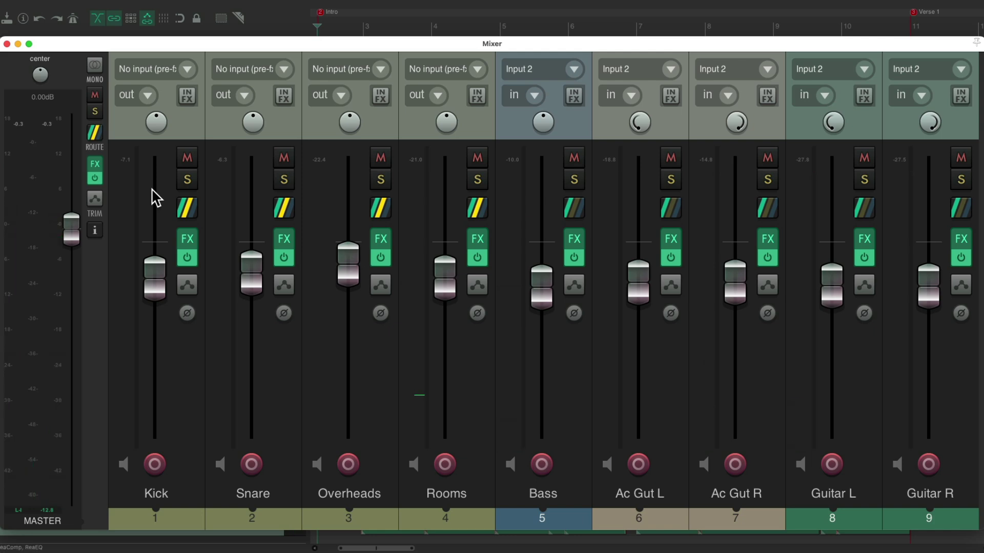
{"action": "right_click", "coordinate": [48, 164]}
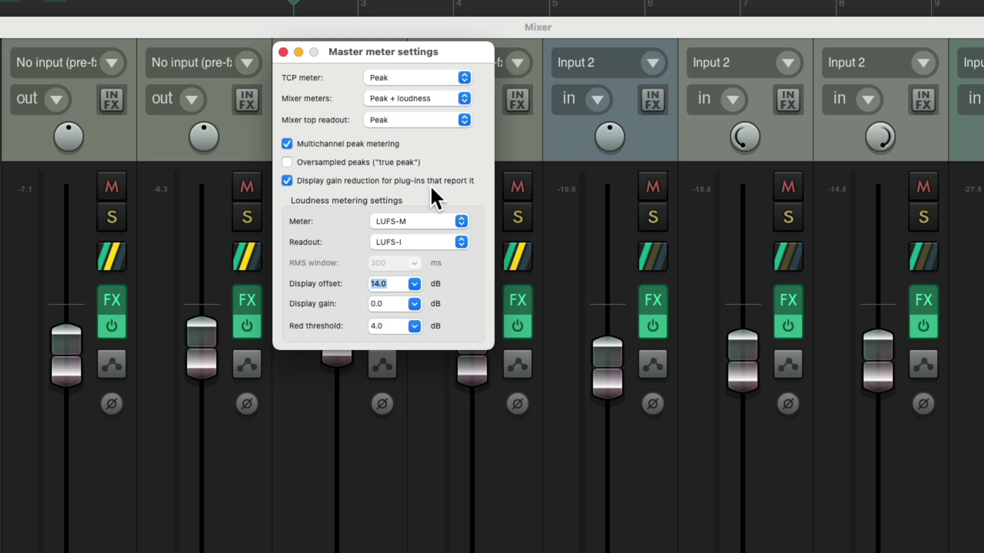
{"action": "left_click", "coordinate": [283, 51]}
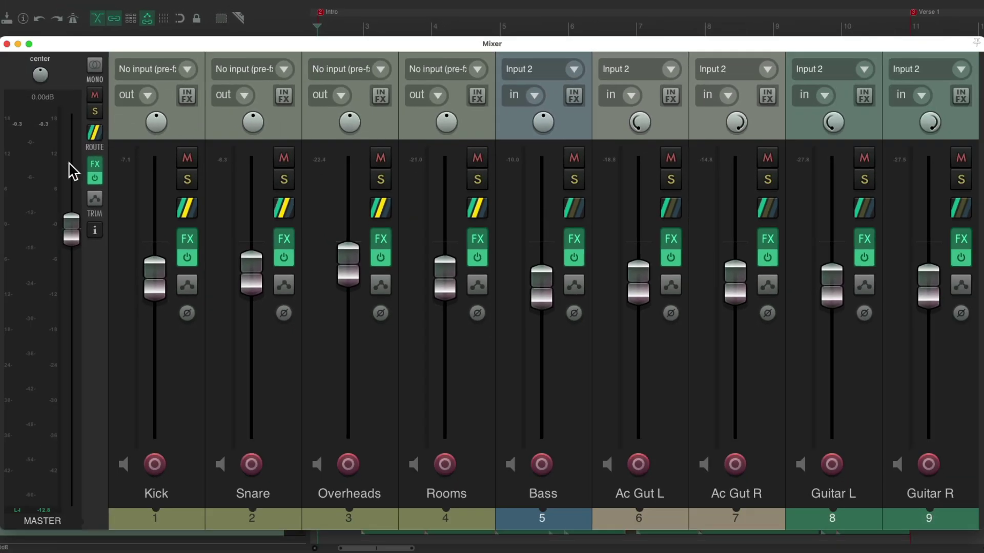
{"action": "key", "text": "space"}
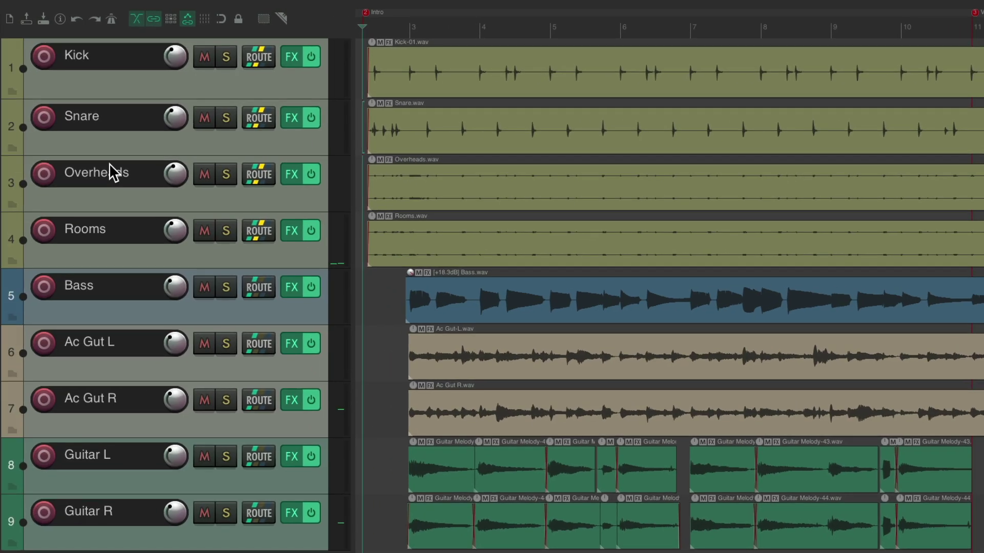
- Select all nine tracks, turn off meter gain-reduction display, and start playback
{"action": "left_click", "coordinate": [300, 86]}
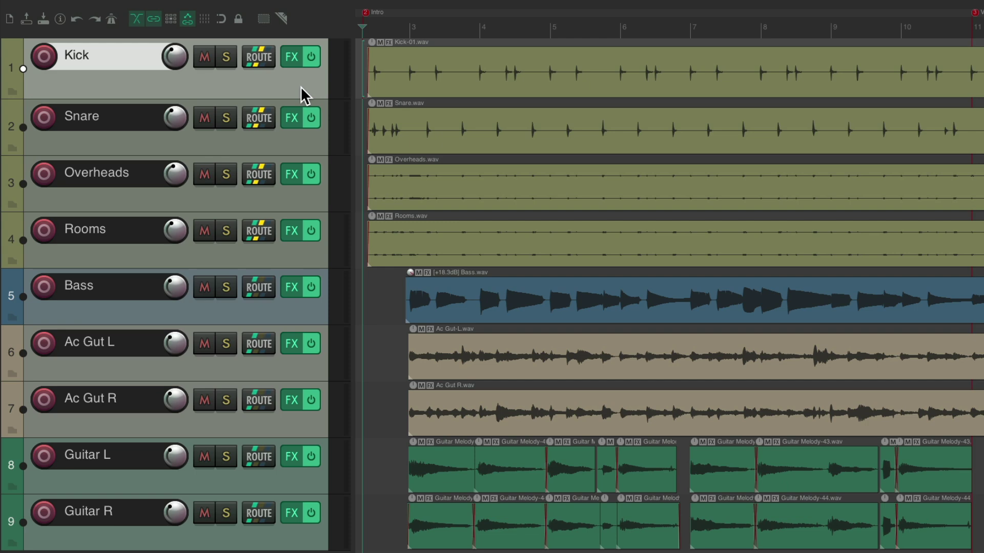
{"action": "key", "text": "ctrl+a"}
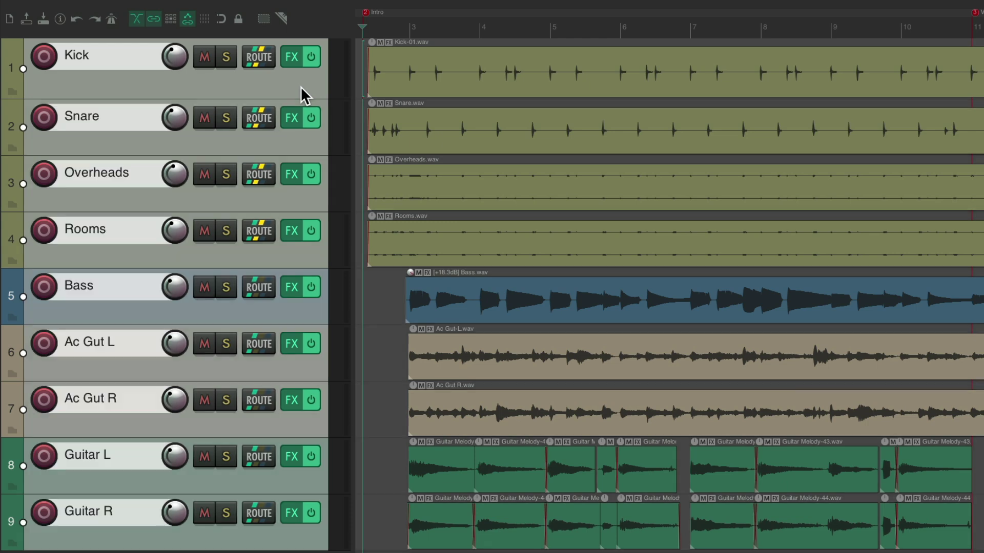
{"action": "right_click", "coordinate": [338, 91]}
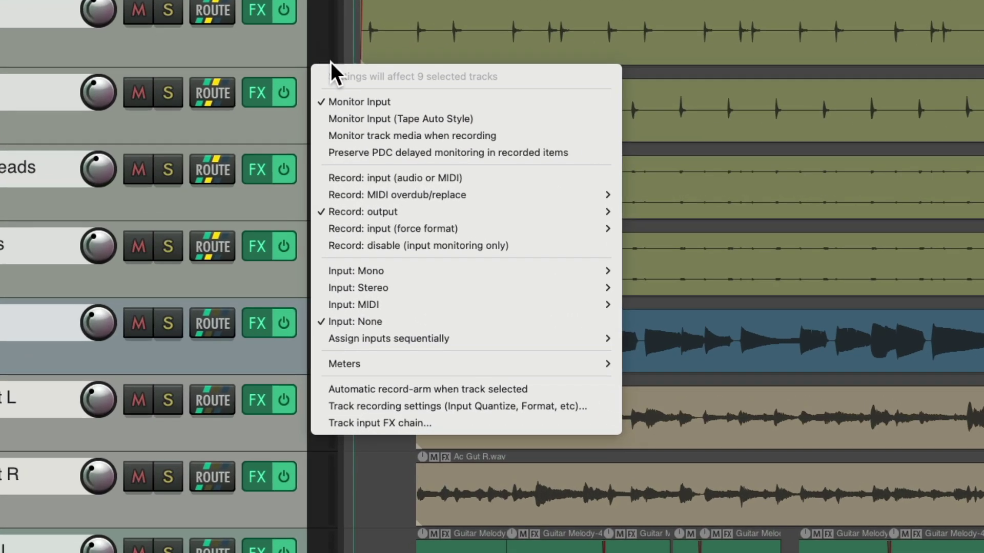
{"action": "mouse_move", "coordinate": [322, 358]}
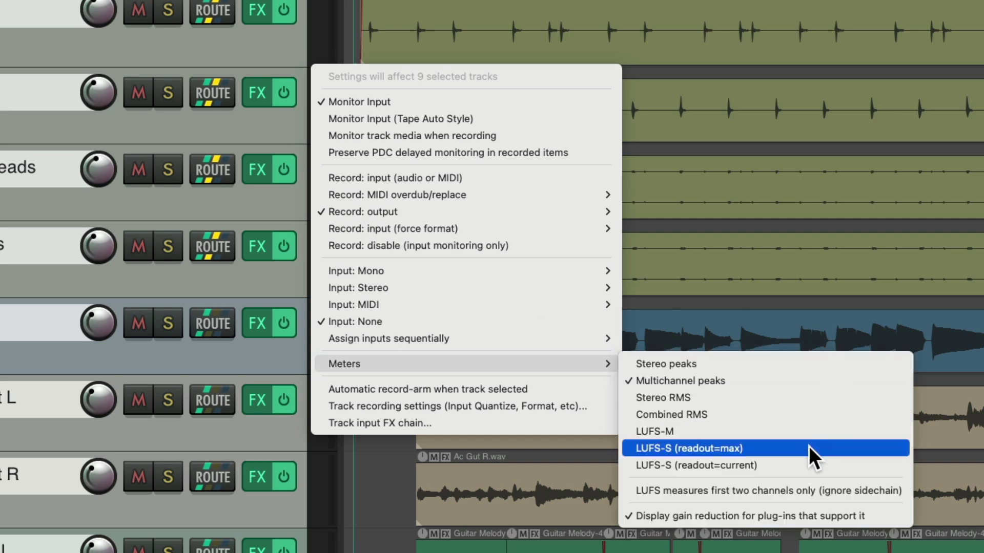
{"action": "left_click", "coordinate": [748, 518]}
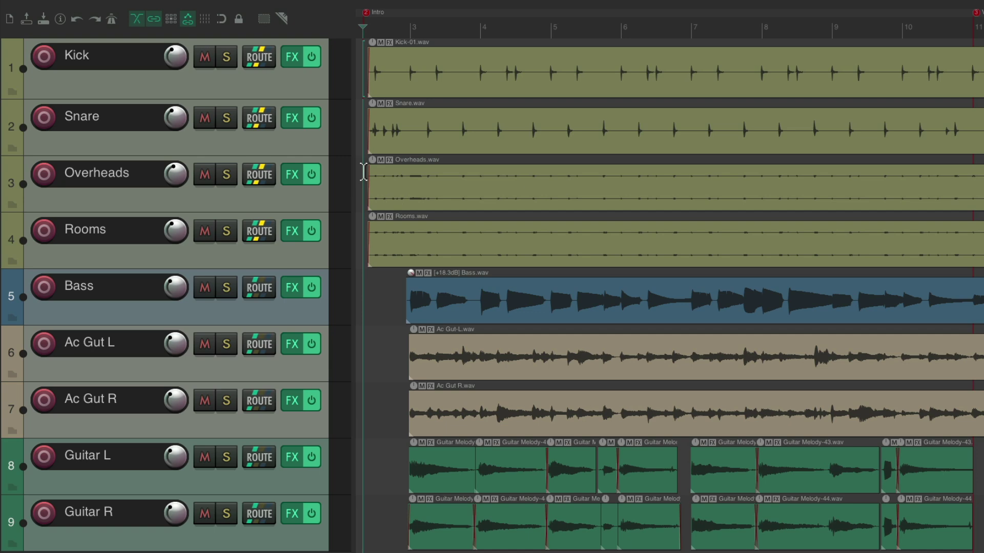
{"action": "key", "text": "space"}
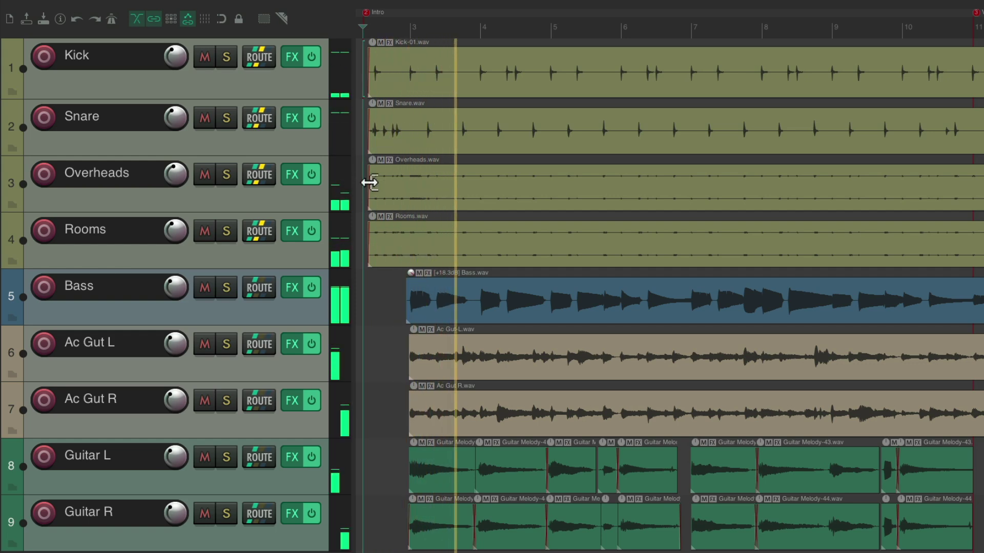
- Reselect all nine tracks and turn gain-reduction display back on for their meters
{"action": "key", "text": "ctrl+a"}
{"action": "right_click", "coordinate": [340, 87]}
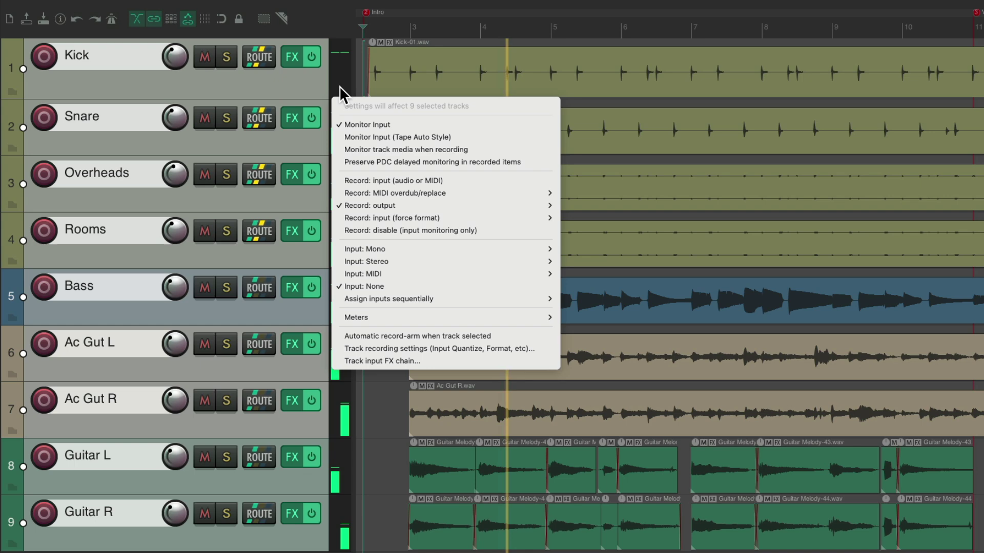
{"action": "mouse_move", "coordinate": [349, 314]}
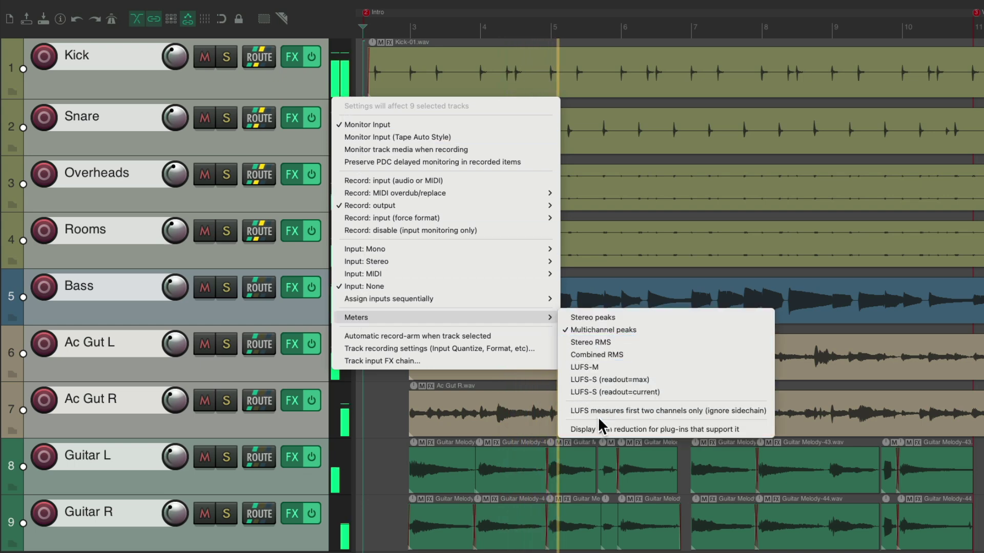
{"action": "left_click", "coordinate": [592, 429]}
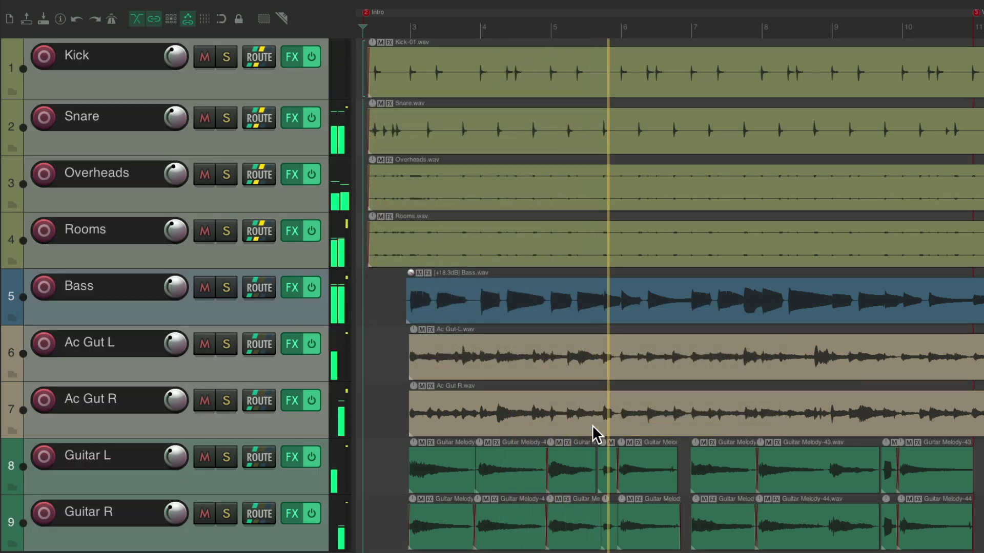